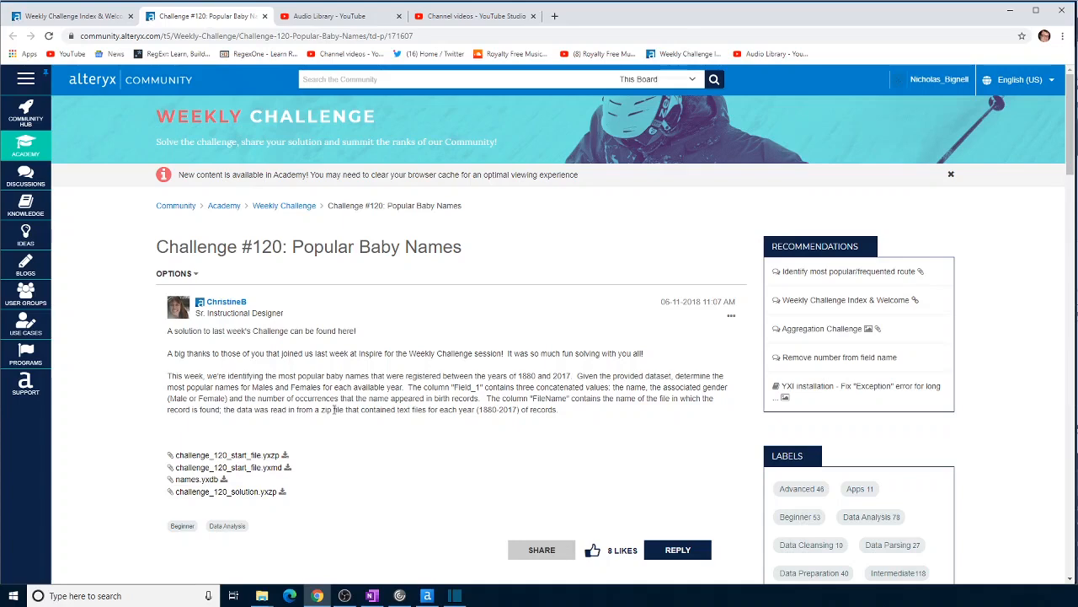
Switch to Alteryx Designer and preview the names.yxdb input data in the challenge workflow
left_click(427, 596)
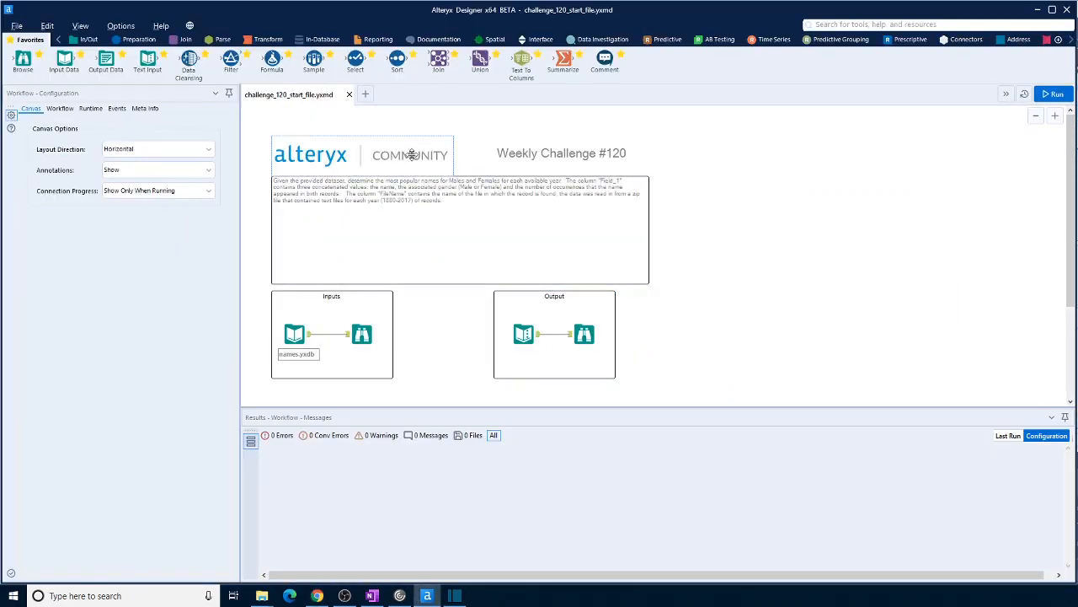
left_click(310, 337)
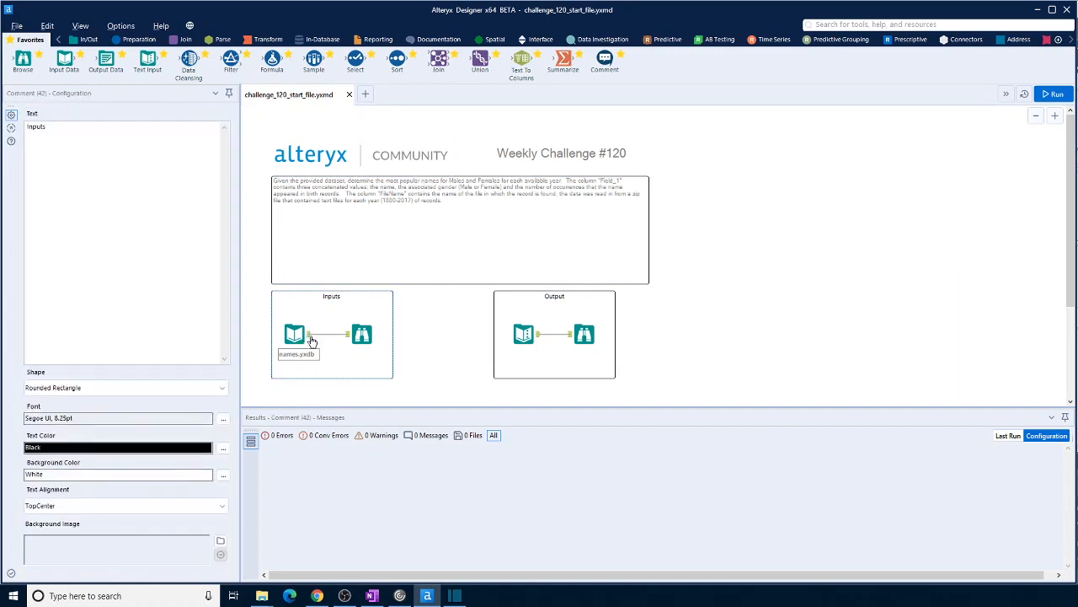
left_click(307, 336)
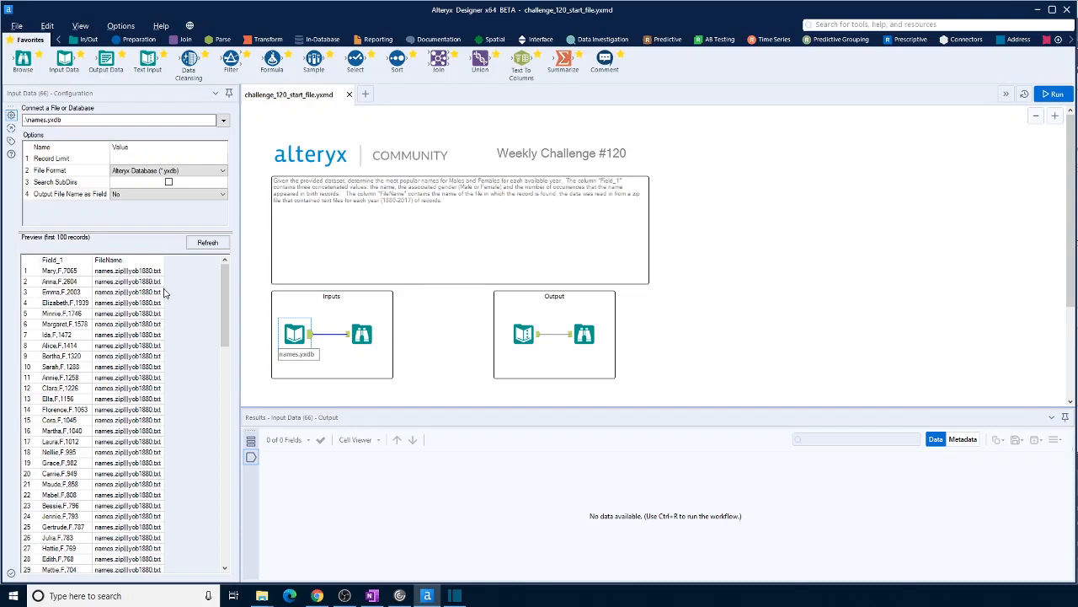
Add a Sample tool below the input containers, connect it to the names.yxdb input, and keep the first 1000 rows
left_click(141, 39)
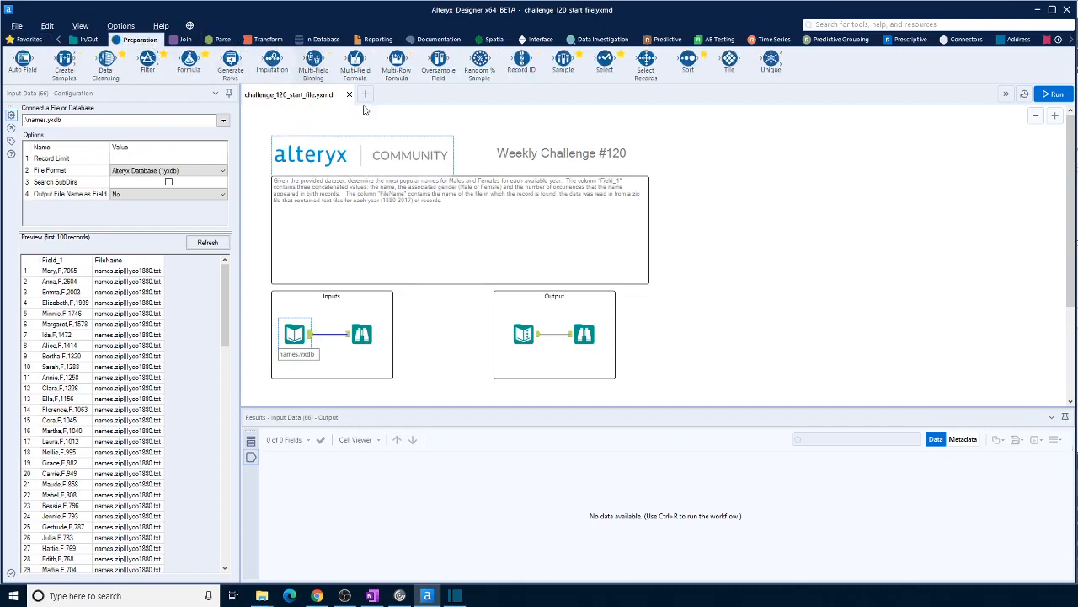
left_click_drag(563, 59, 443, 389)
scroll(445, 390, "down", 1)
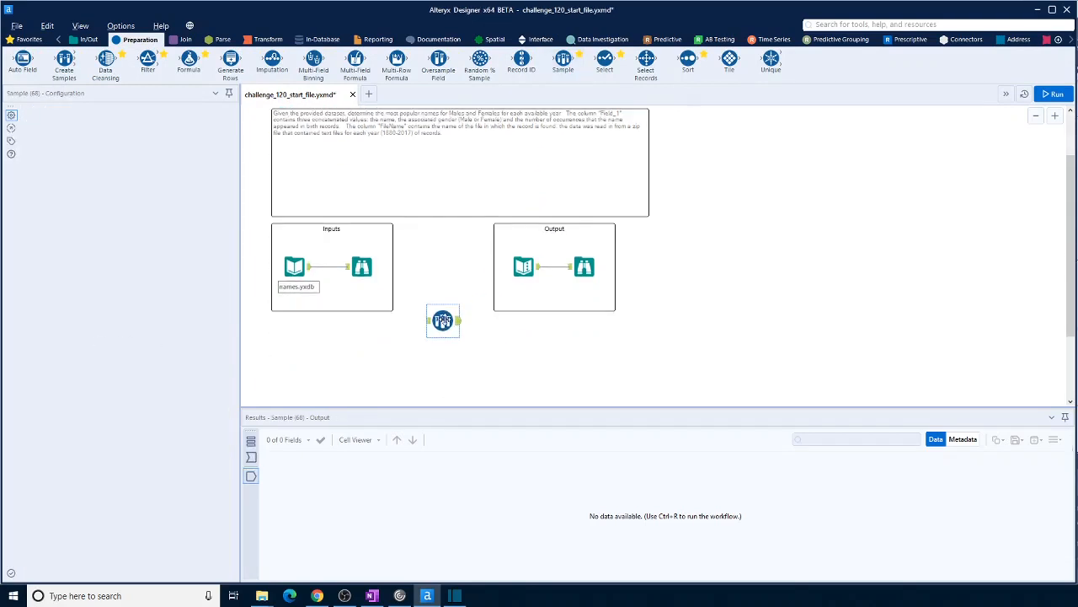
left_click_drag(443, 321, 443, 353)
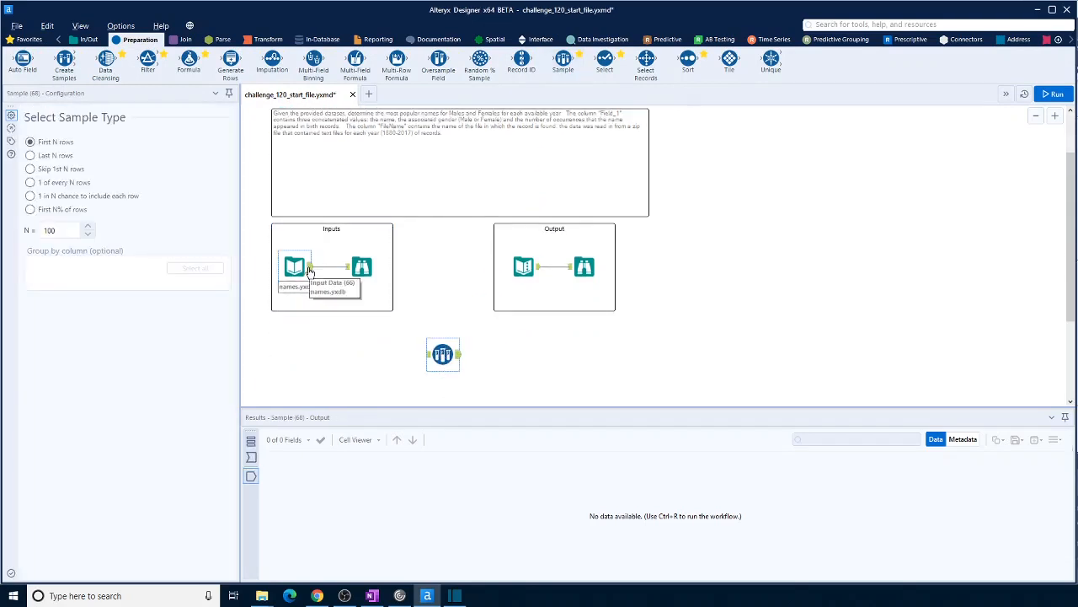
left_click_drag(310, 268, 438, 360)
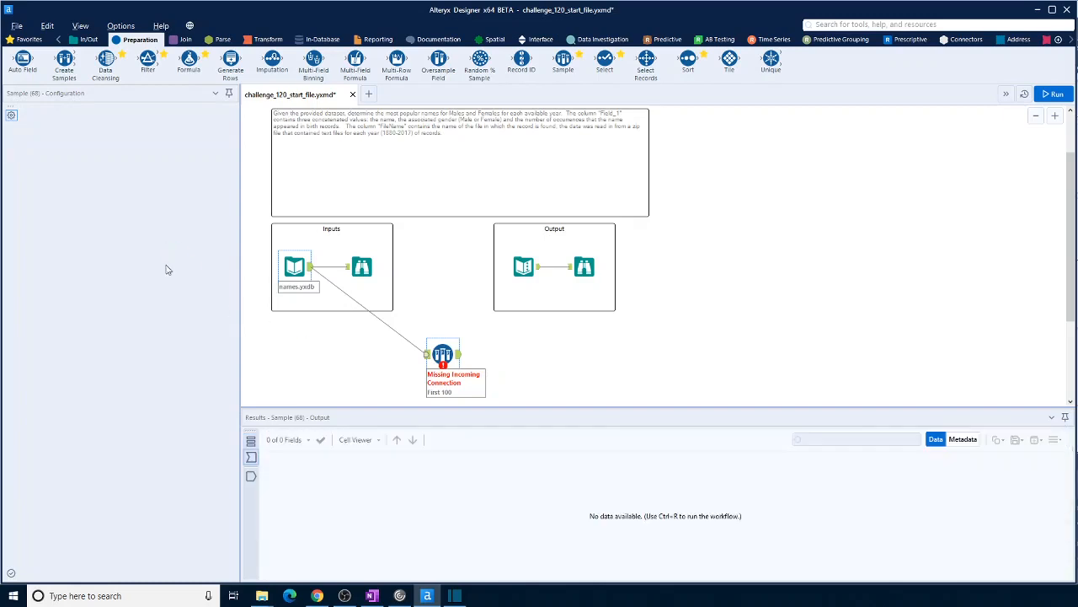
left_click_drag(61, 234, 37, 233)
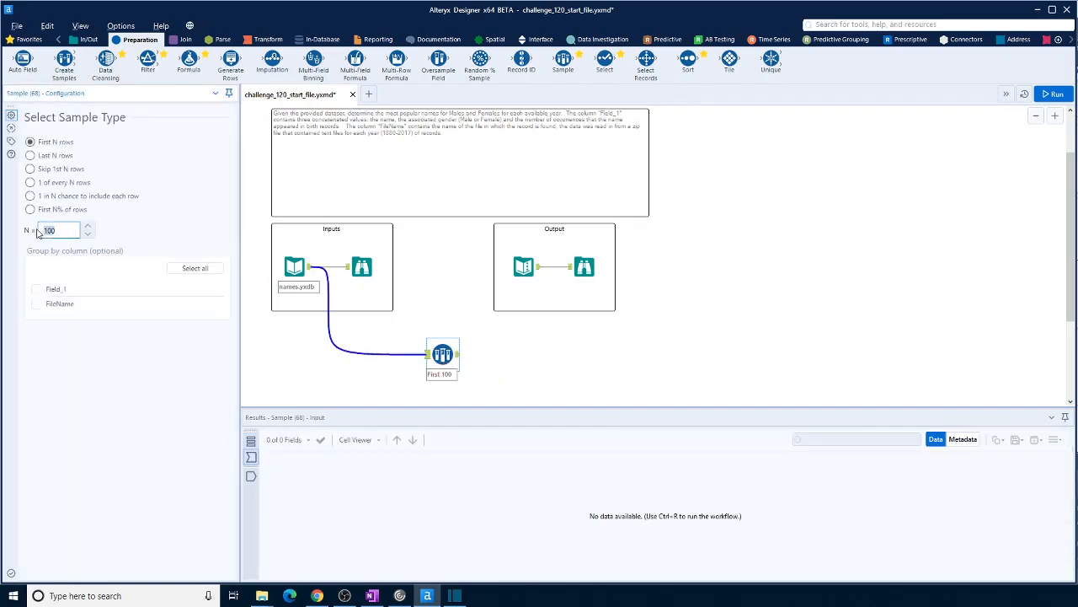
left_click(845, 380)
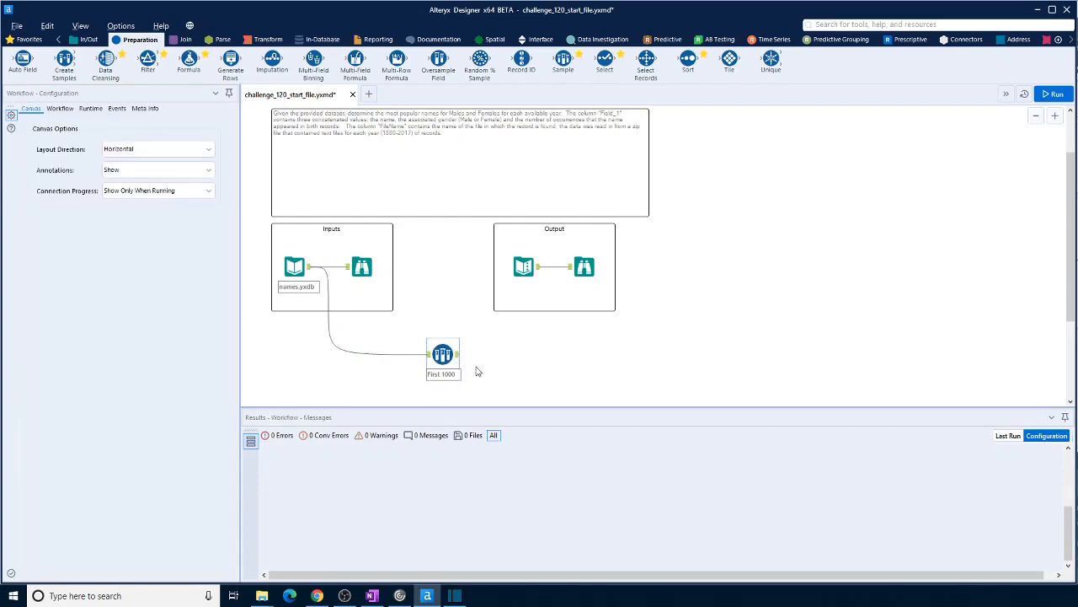
Add a Text To Columns tool after the Sample that splits Field_1 on commas into 3 columns, and run the workflow
left_click(225, 39)
left_click_drag(105, 59, 522, 354)
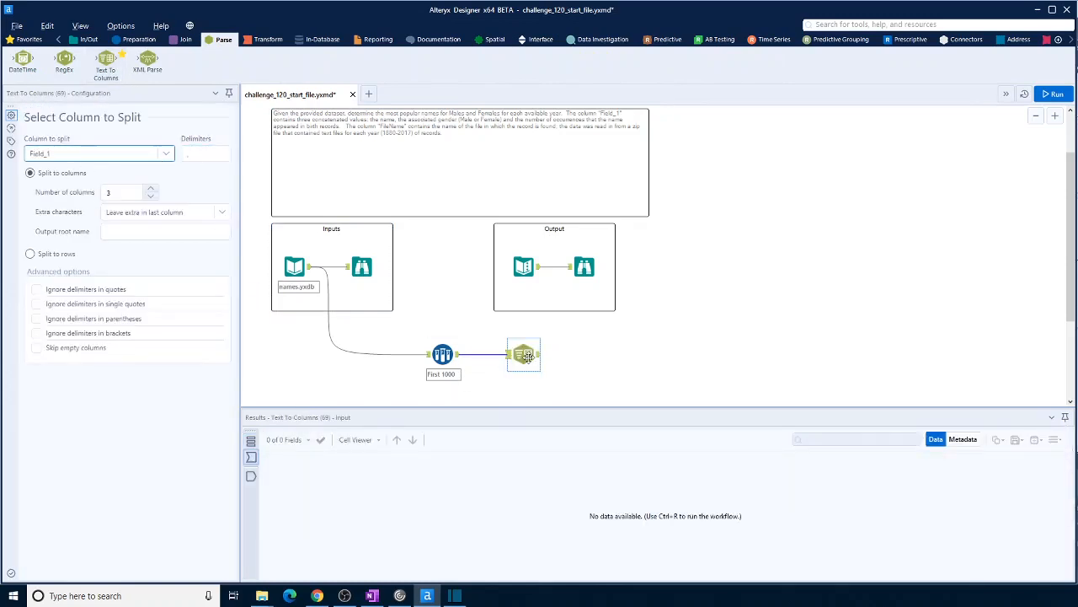
left_click(293, 268)
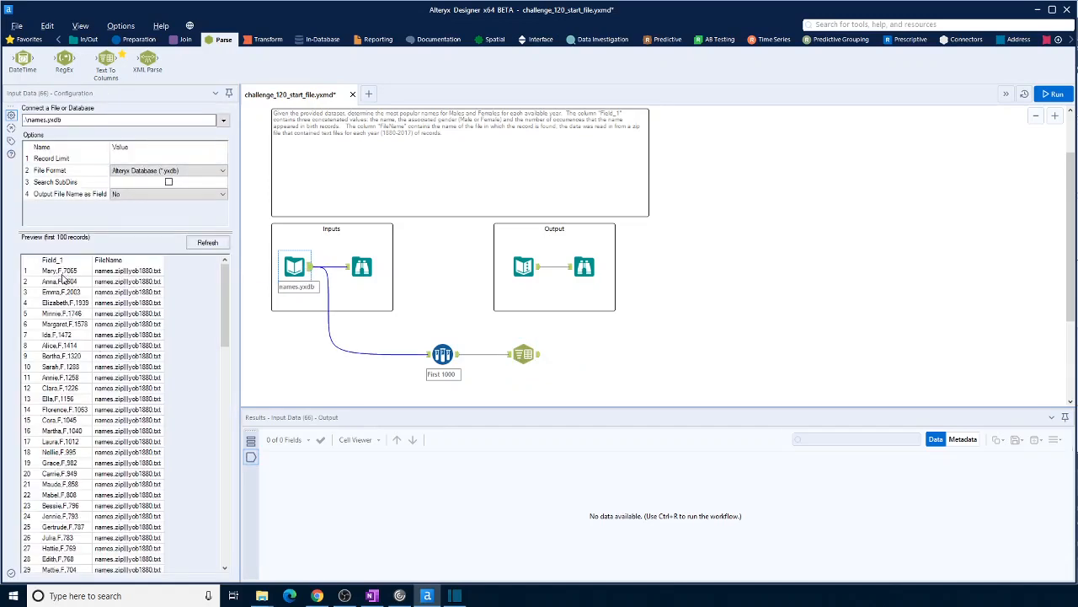
left_click(524, 354)
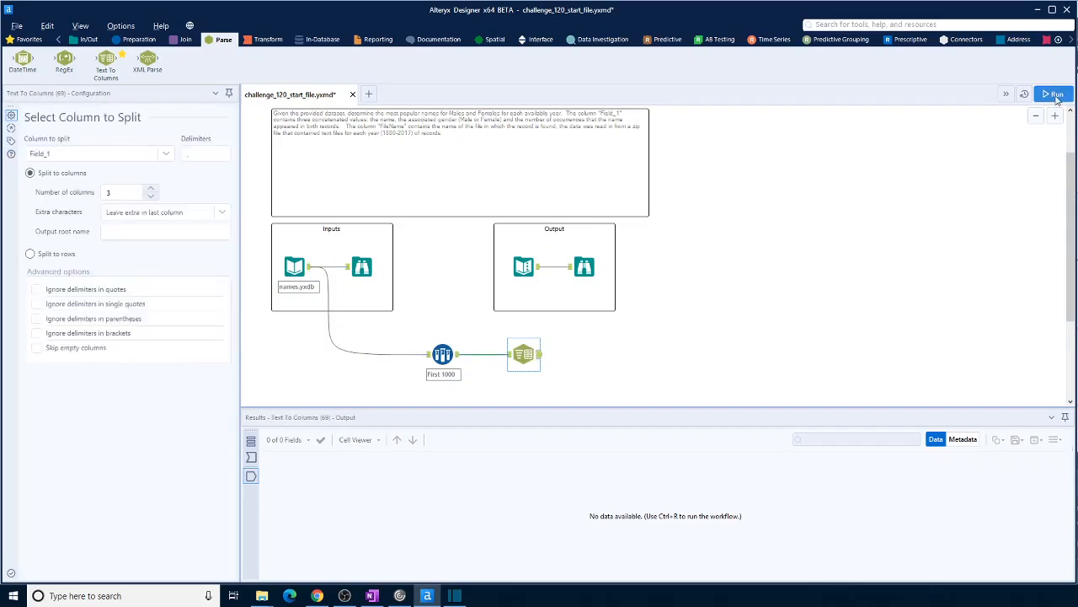
key("ctrl+r")
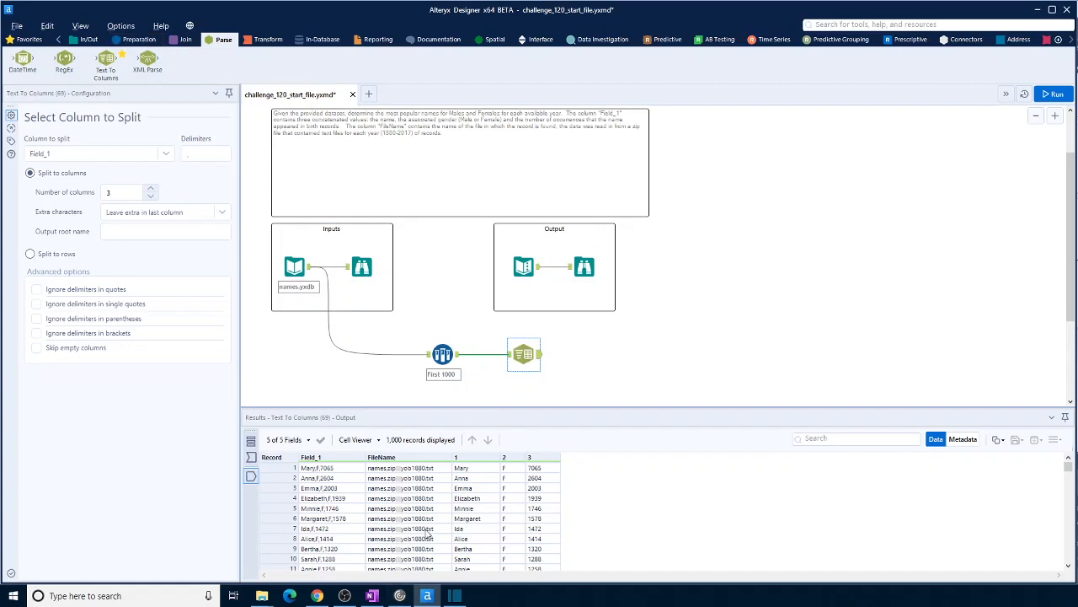
Append a second Text To Columns tool that splits FileName on periods into 3 columns, and run the workflow
left_click_drag(105, 61, 585, 354)
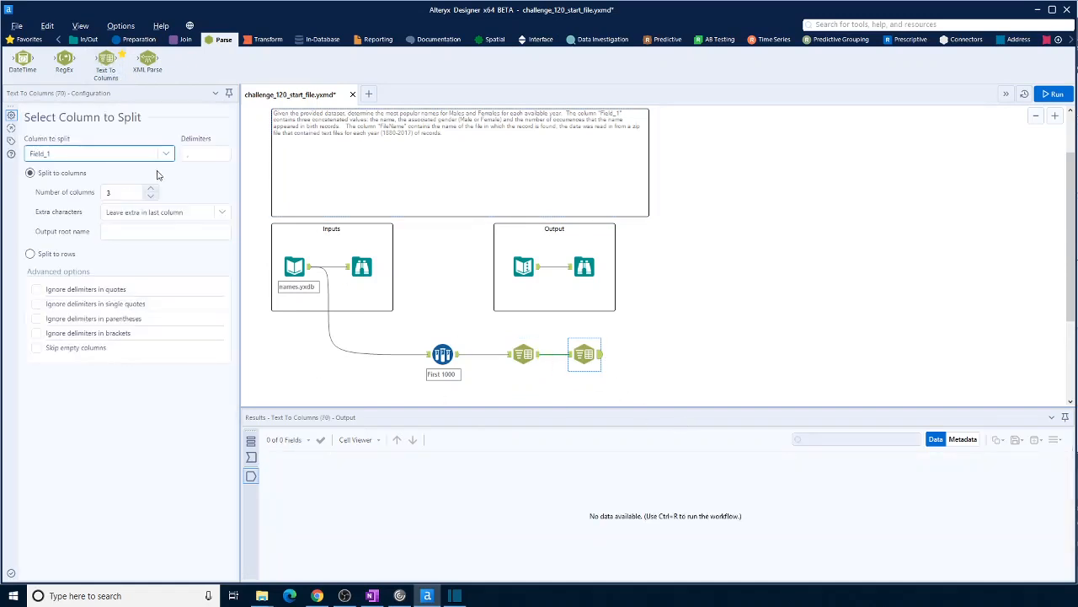
left_click(167, 154)
left_click(126, 183)
left_click(181, 157)
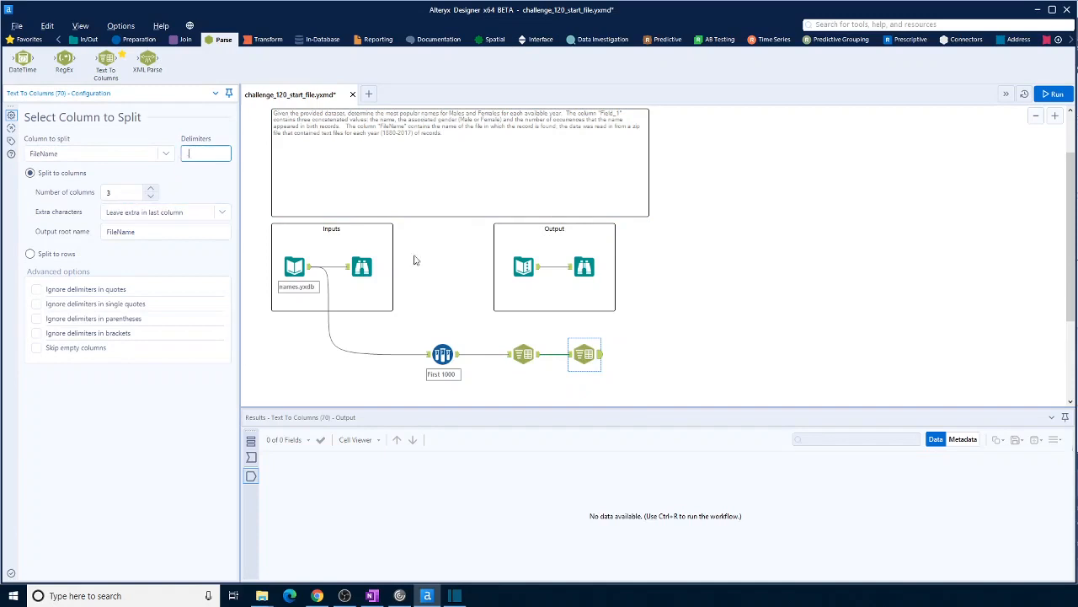
left_click(752, 313)
key("ctrl+r")
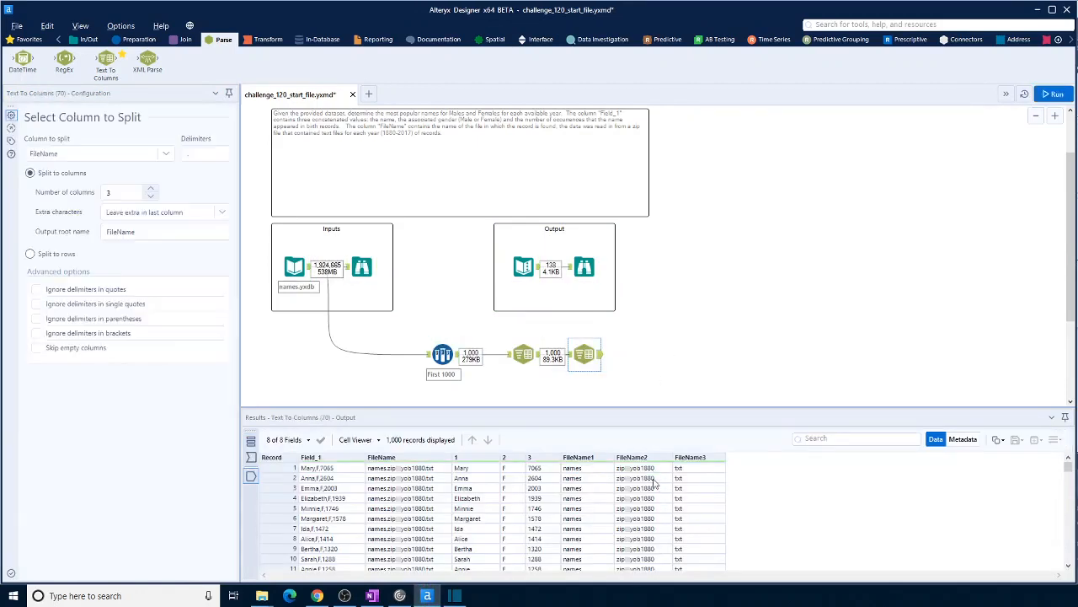
Append a Formula tool that sets FileName2 to Right([FileName2], 4), and run the workflow
left_click(139, 40)
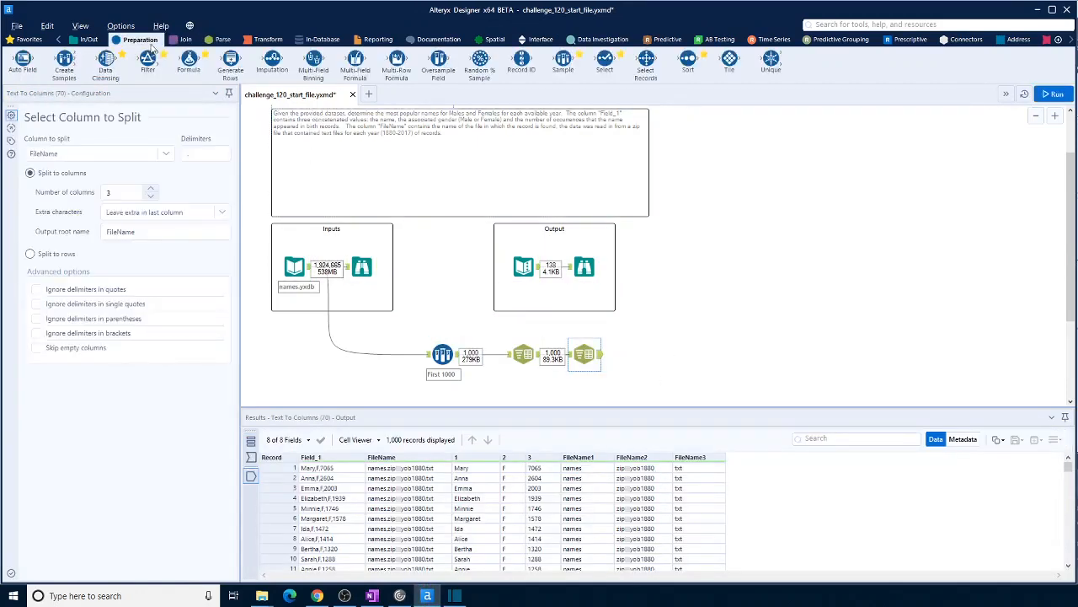
left_click_drag(189, 59, 647, 347)
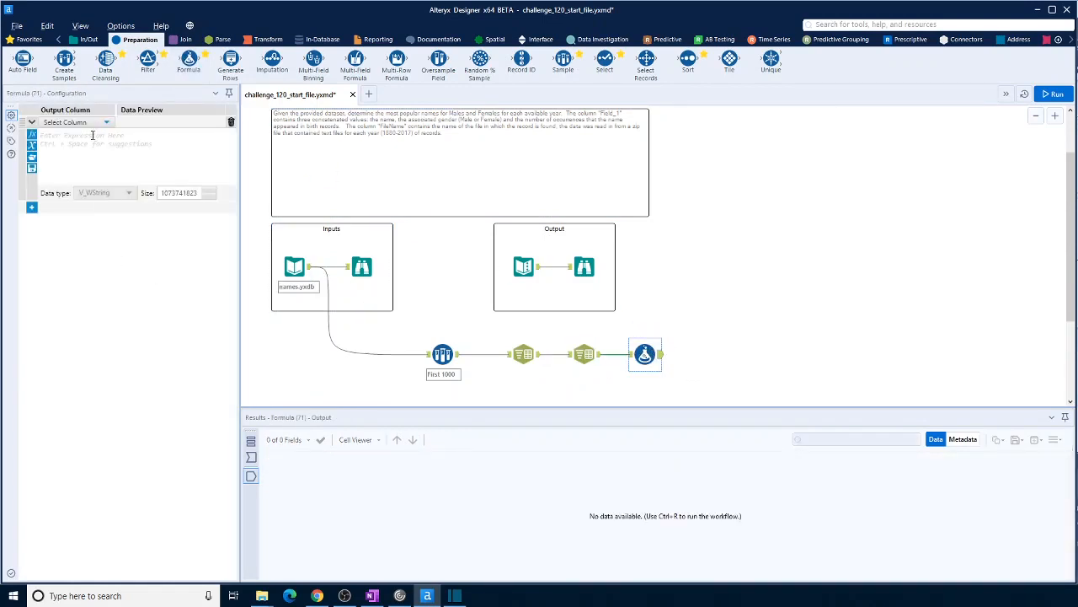
left_click(76, 122)
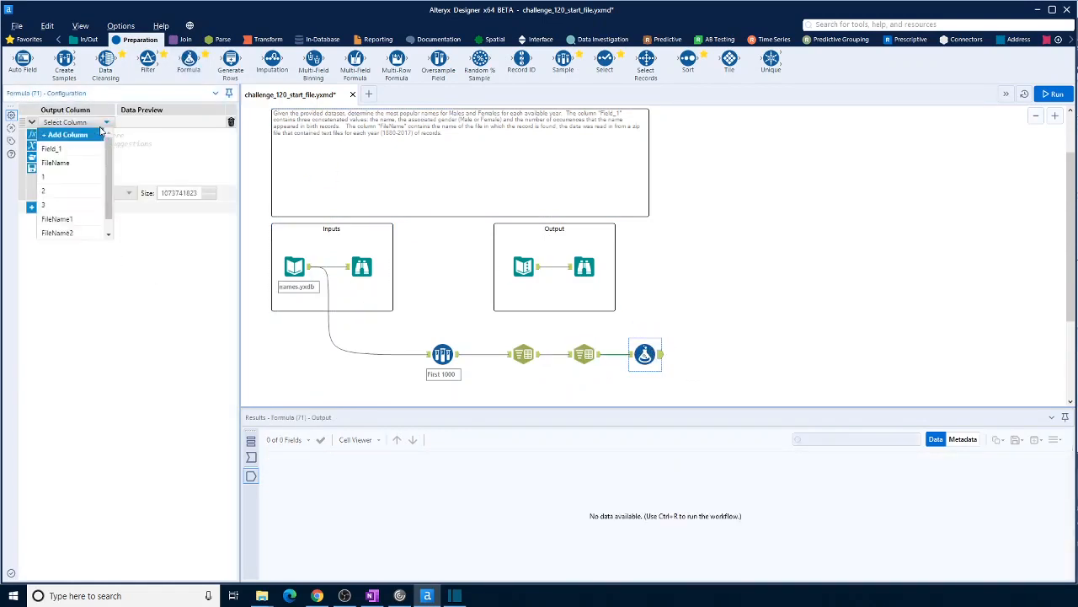
left_click(74, 233)
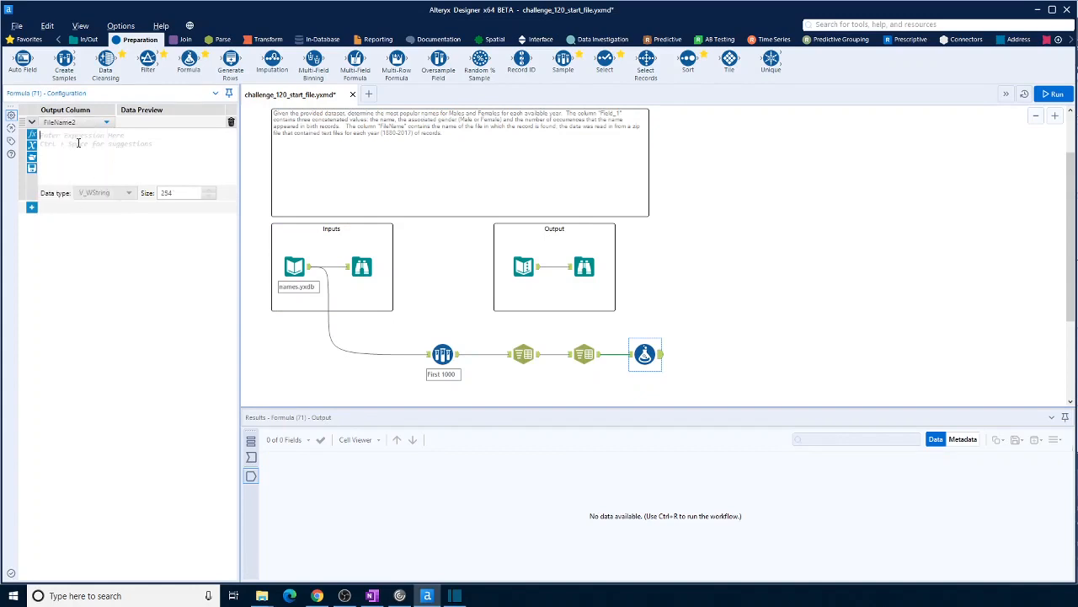
type("right")
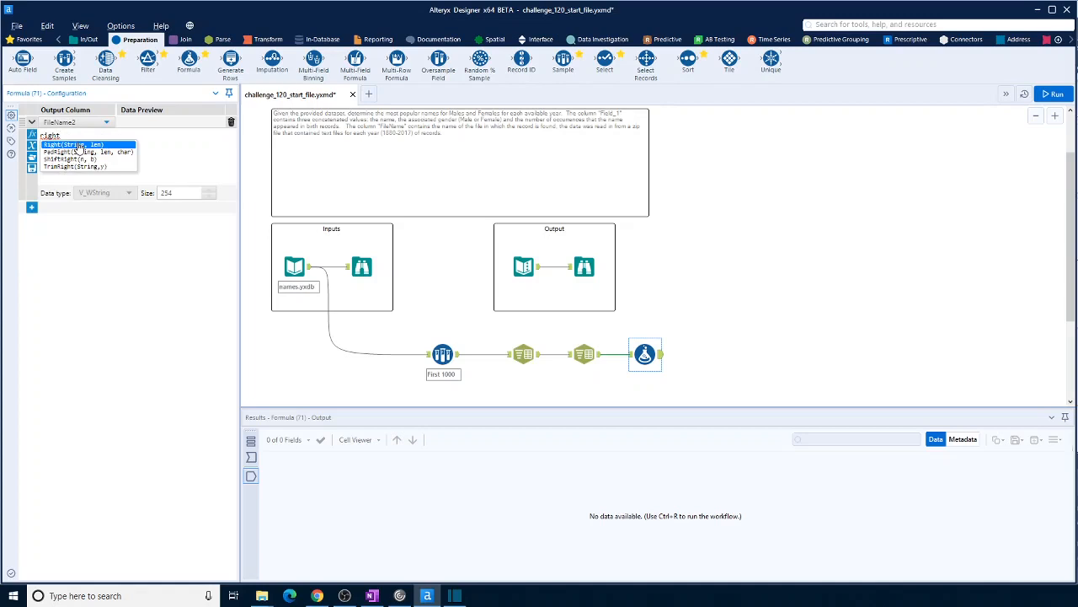
left_click(78, 146)
type("[, len)")
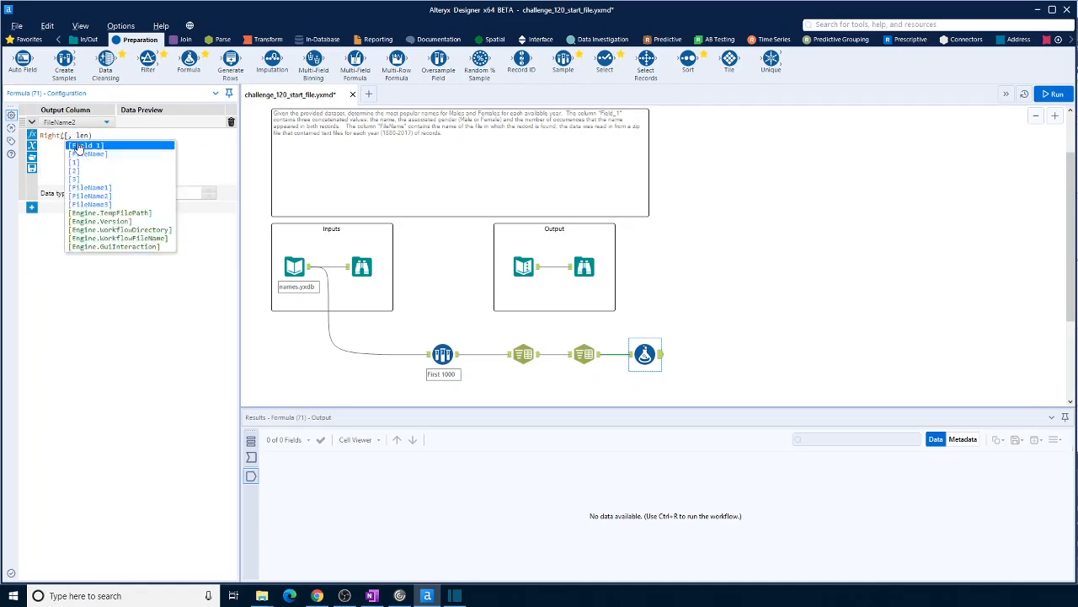
left_click(89, 196)
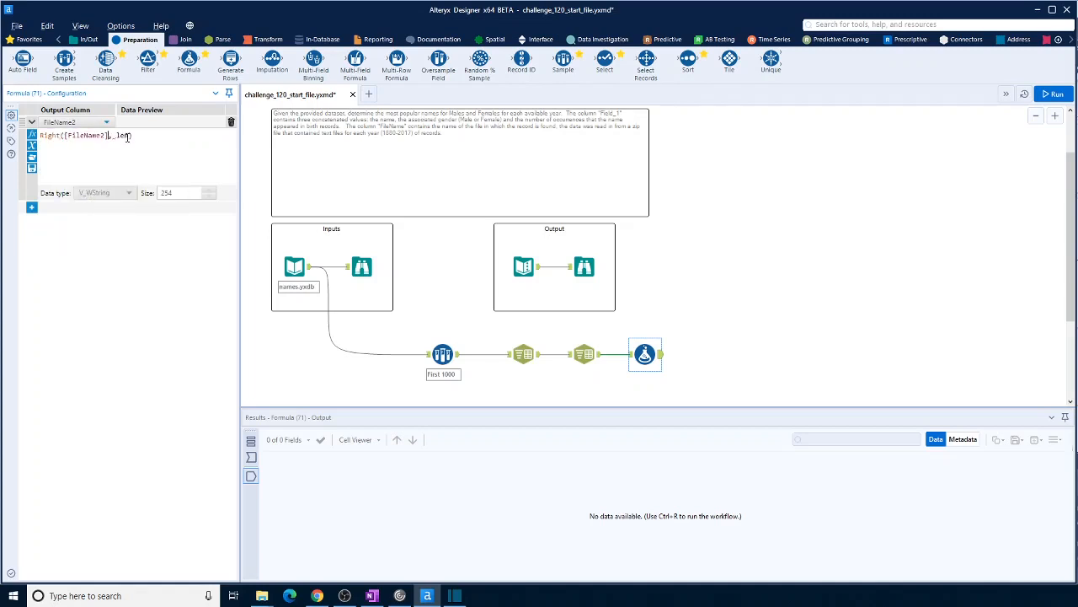
left_click_drag(128, 136, 117, 136)
type("4")
left_click(1056, 94)
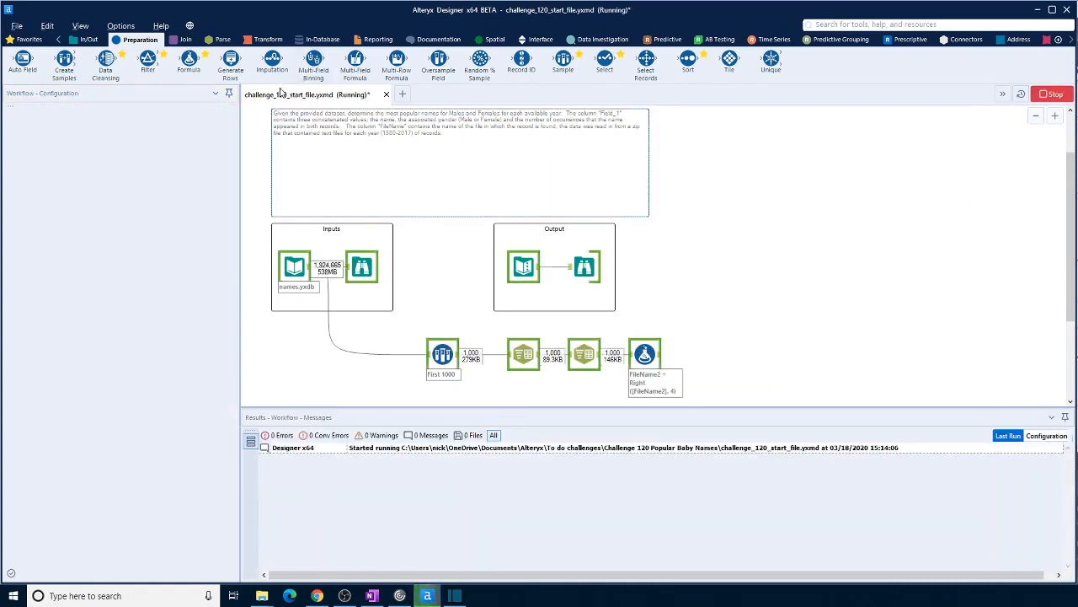
Add a Select tool after the Formula and exclude the Field_1 and FileName fields
left_click_drag(605, 59, 712, 354)
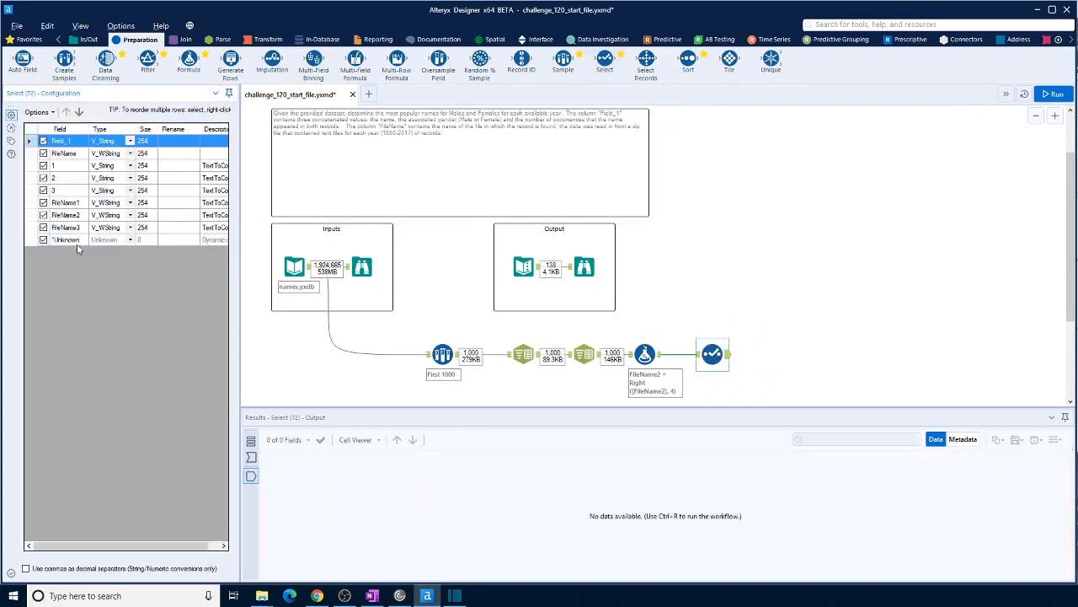
left_click(699, 353)
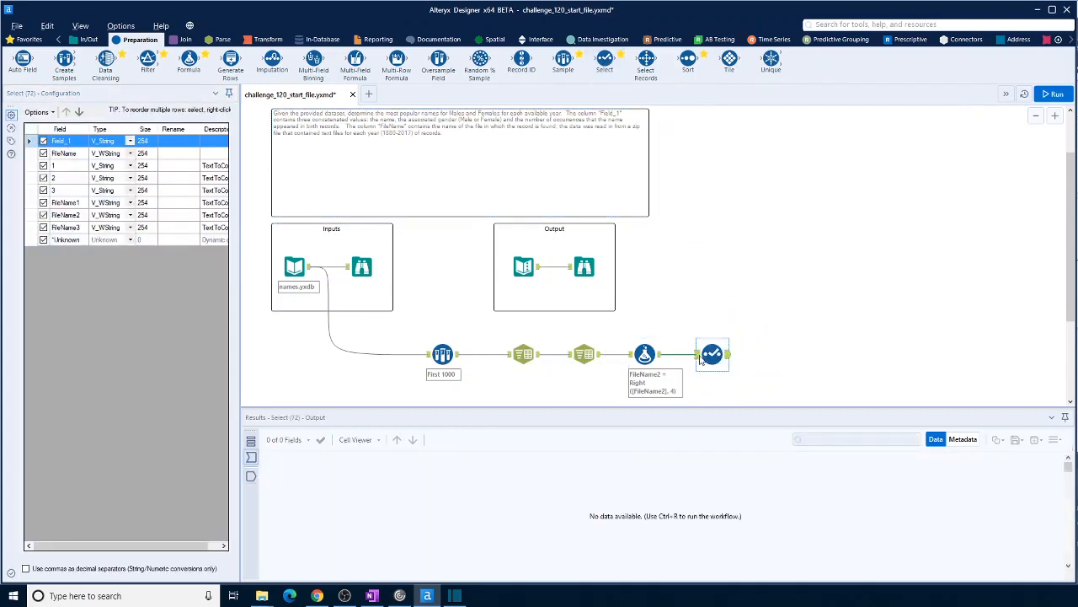
left_click(44, 141)
left_click(44, 154)
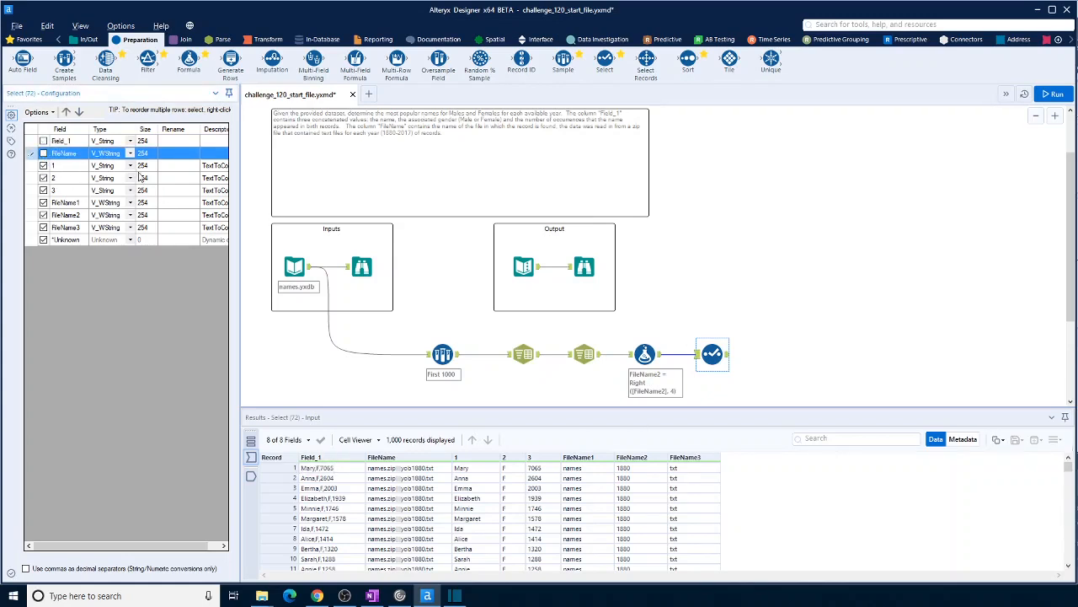
Rename fields 1, 2 and 3 as Name, Sex and Count in the Select tool
left_click(166, 166)
type("N")
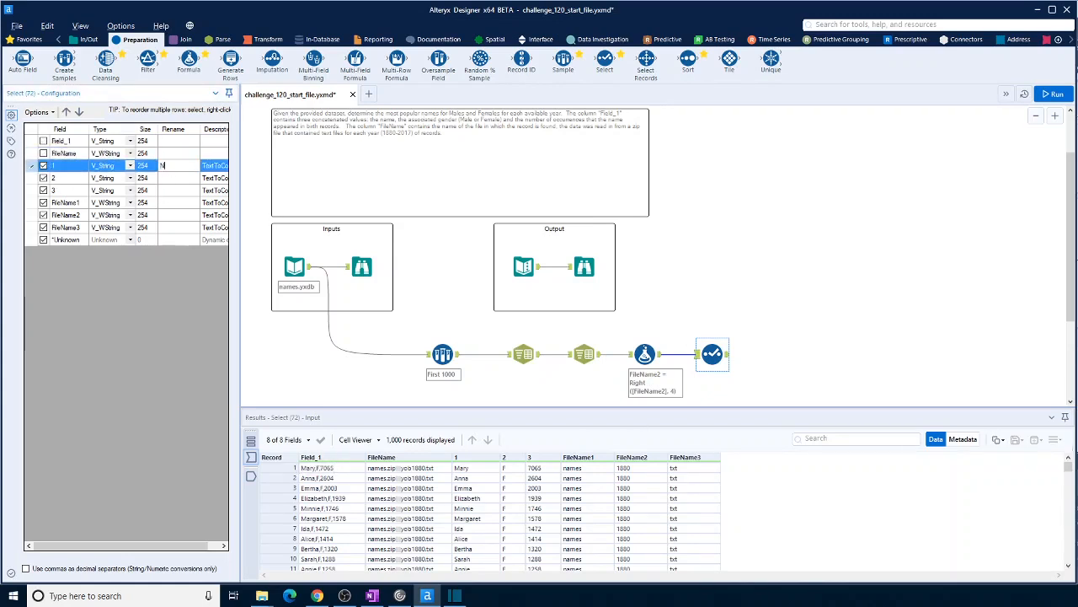
type("ame")
left_click(169, 177)
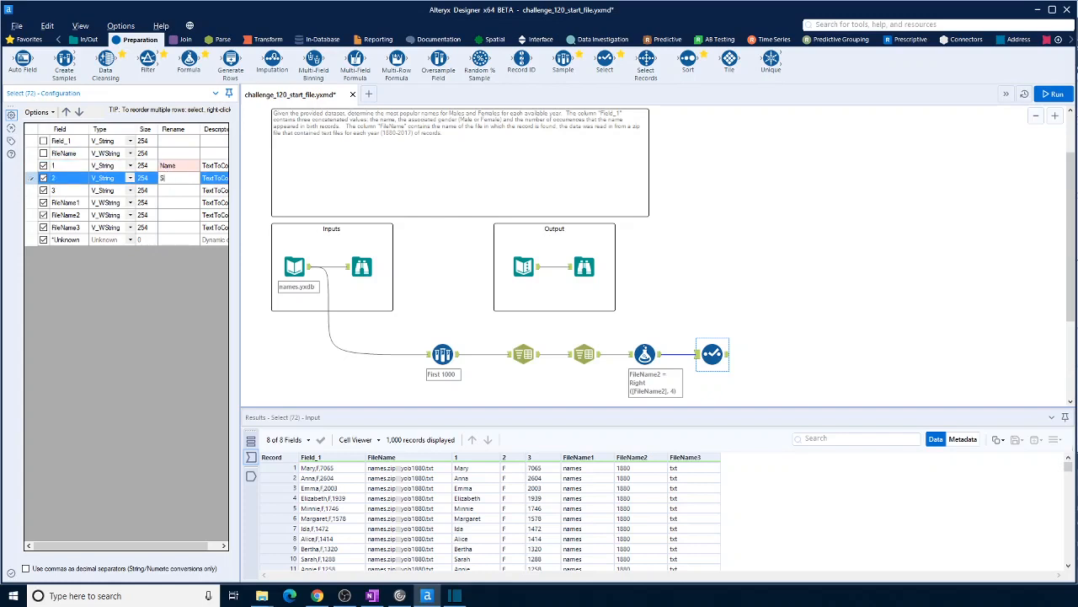
left_click(176, 191)
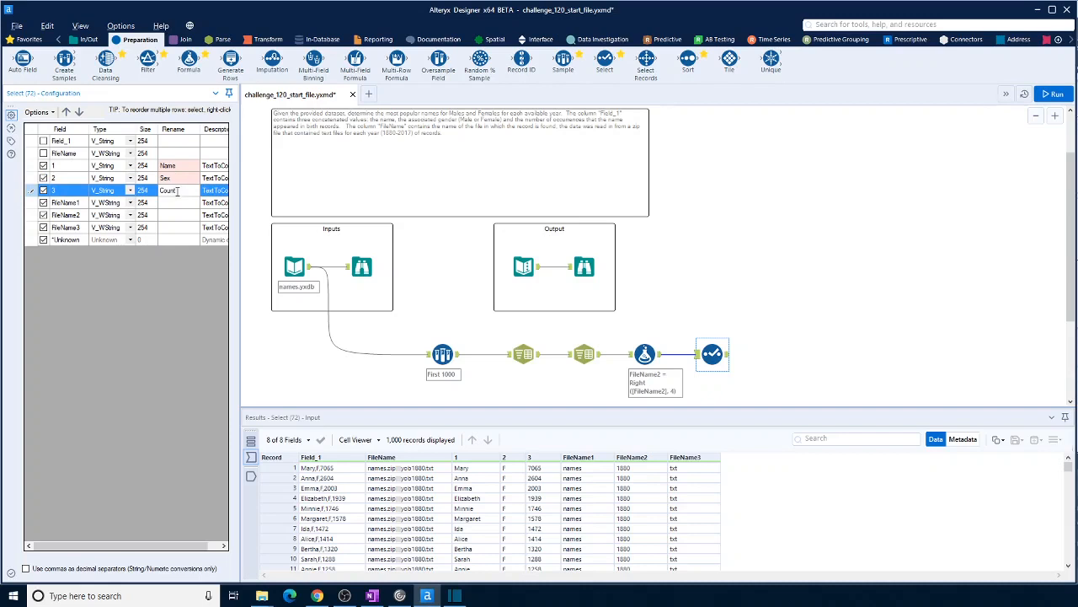
Exclude FileName1 and FileName3 from the selection and rename FileName2 as Year
left_click(43, 202)
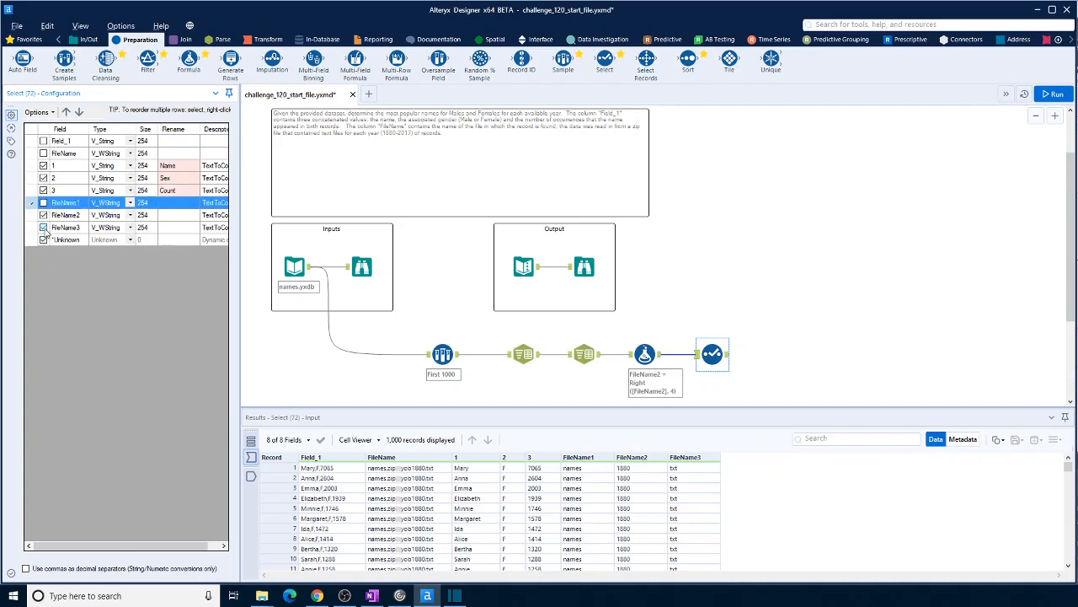
left_click(42, 228)
left_click(168, 215)
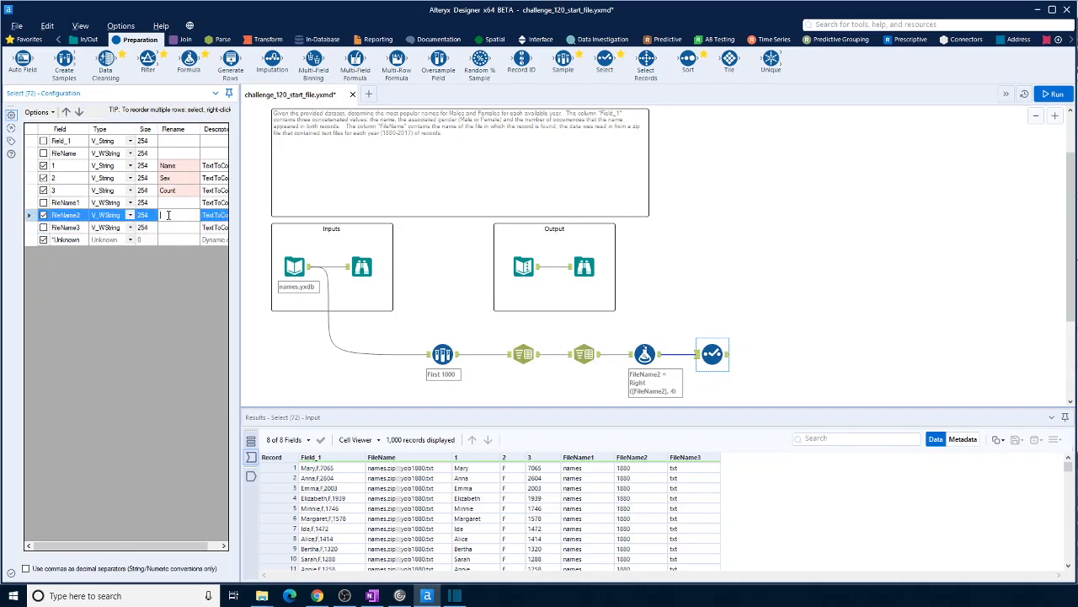
Set the data type of the Count and Year fields to Int32
left_click(130, 190)
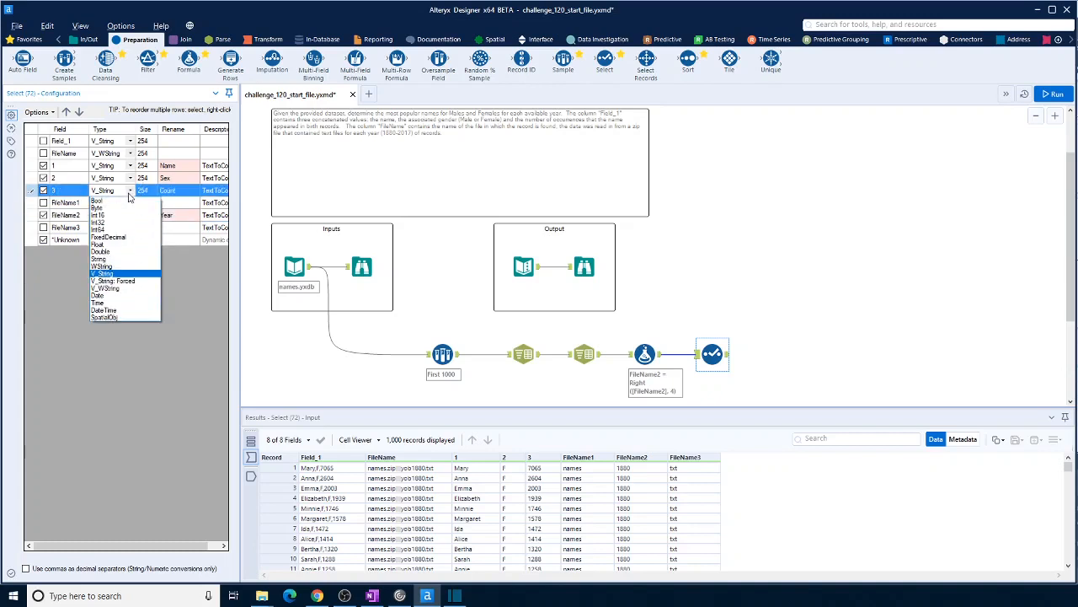
left_click(135, 217)
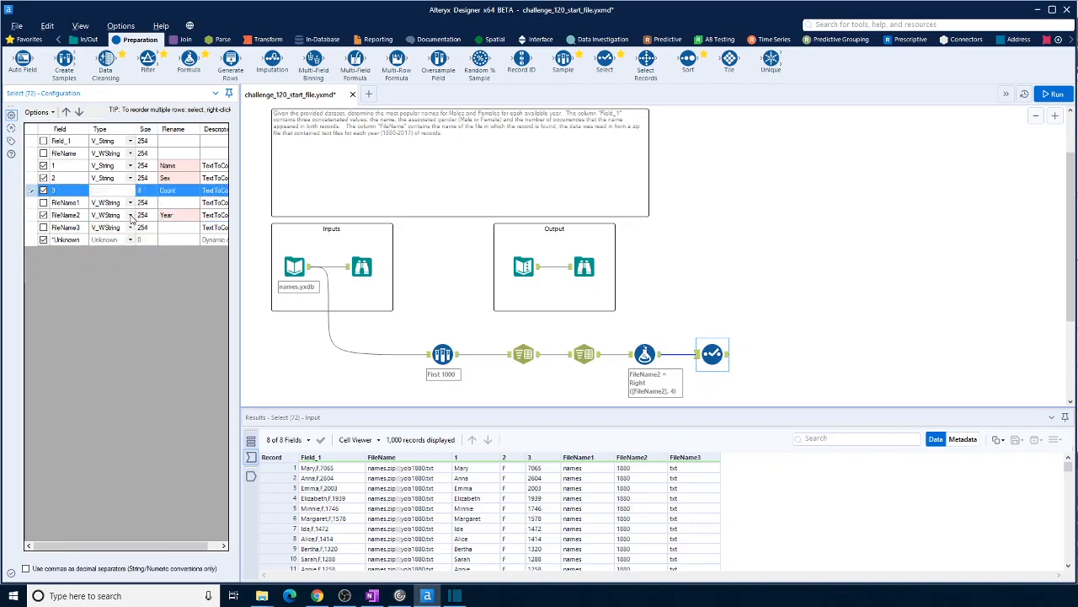
left_click(131, 214)
left_click(104, 247)
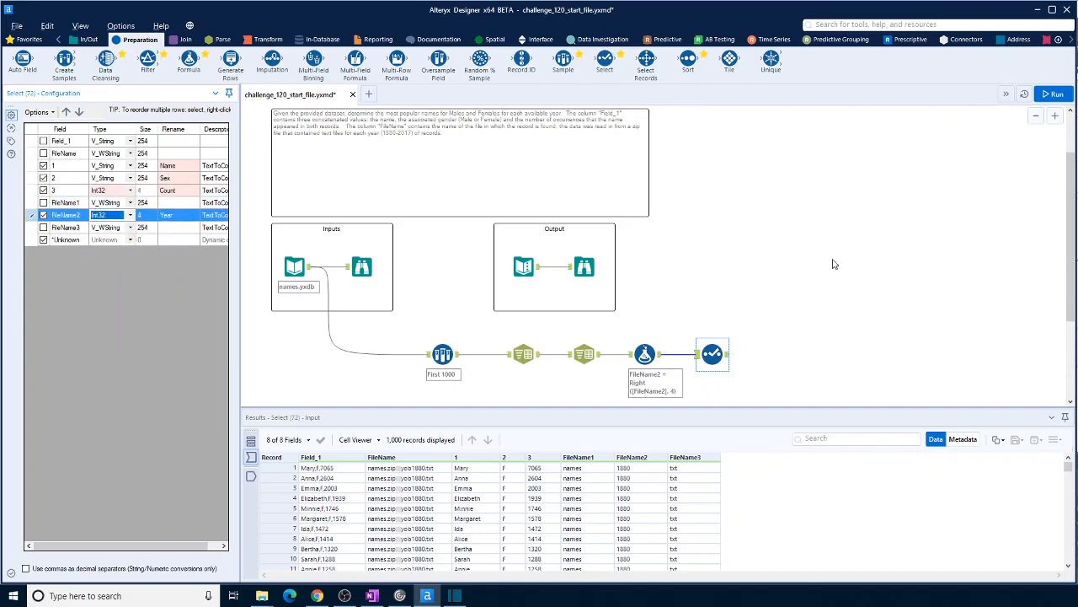
Run the workflow and view the output of the Select tool
left_click(764, 311)
key("ctrl+r")
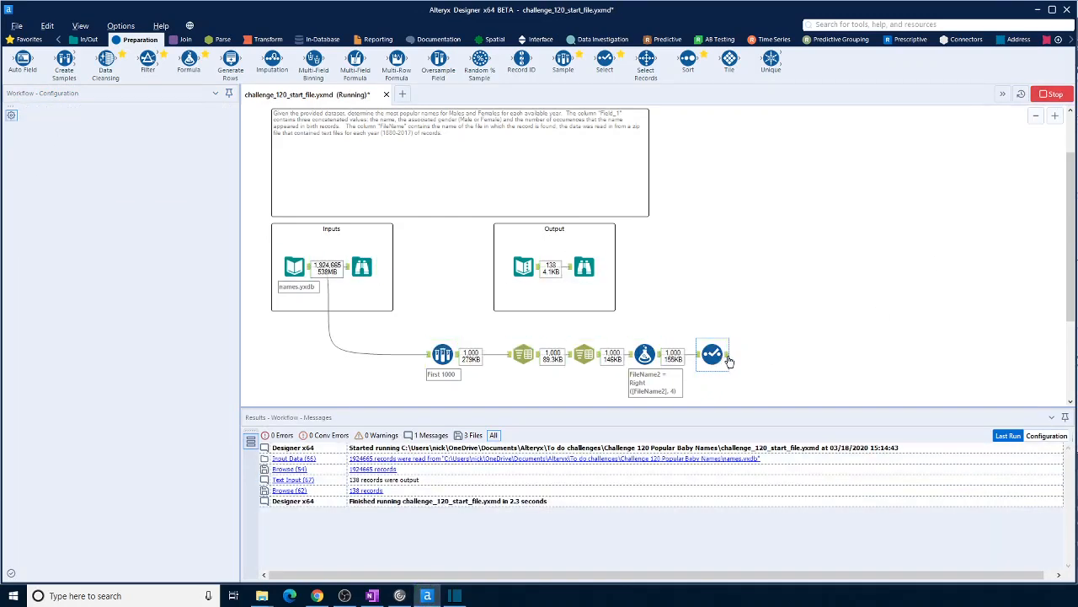
left_click(726, 357)
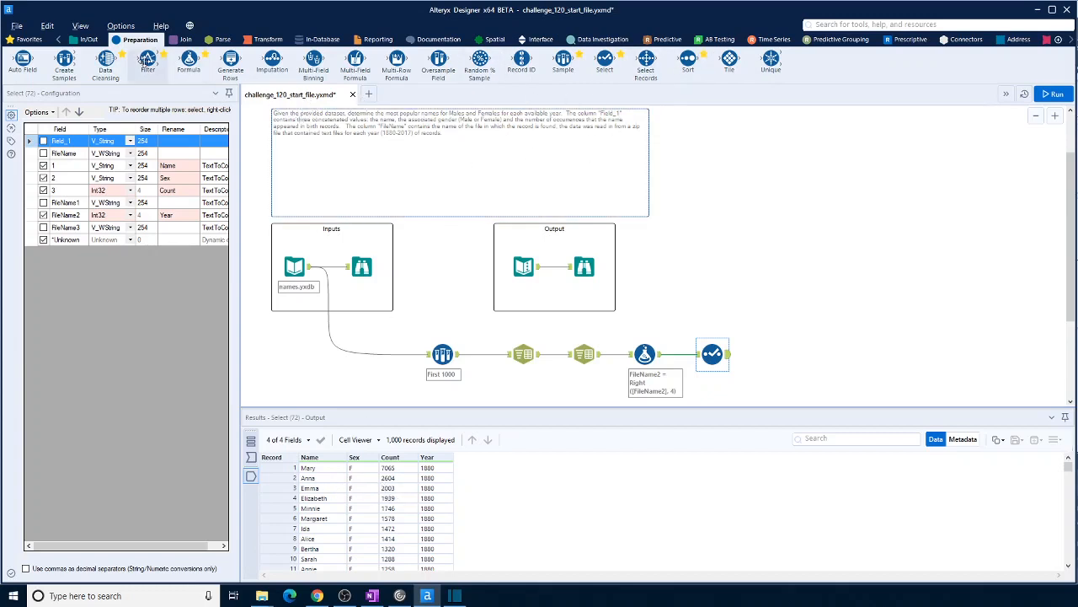
Add a Filter tool after the Select tool and set its basic filter to Sex Equals F
left_click_drag(147, 63, 773, 354)
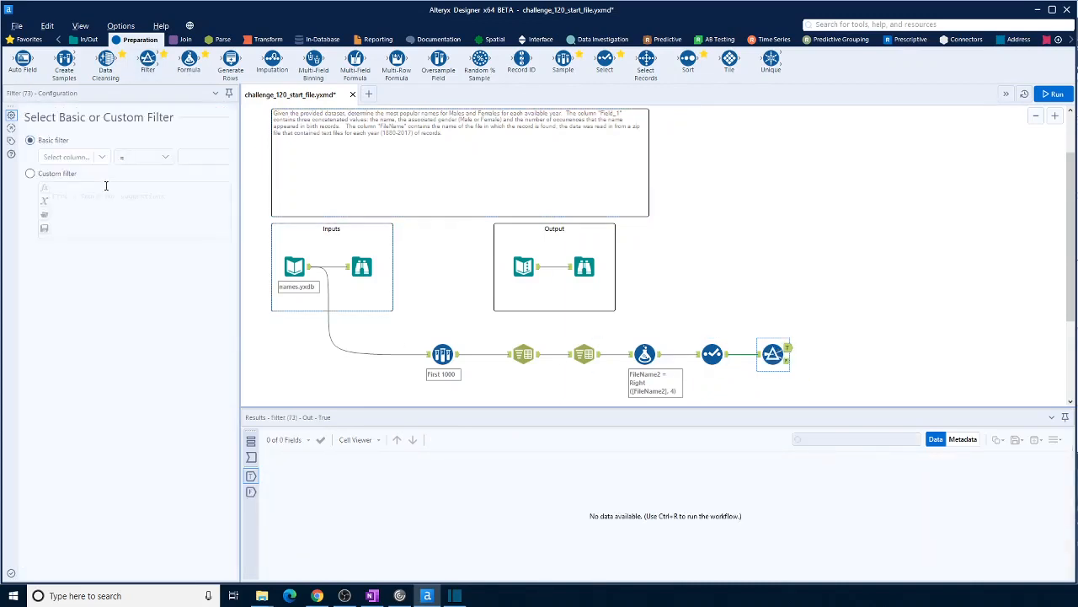
left_click(537, 266)
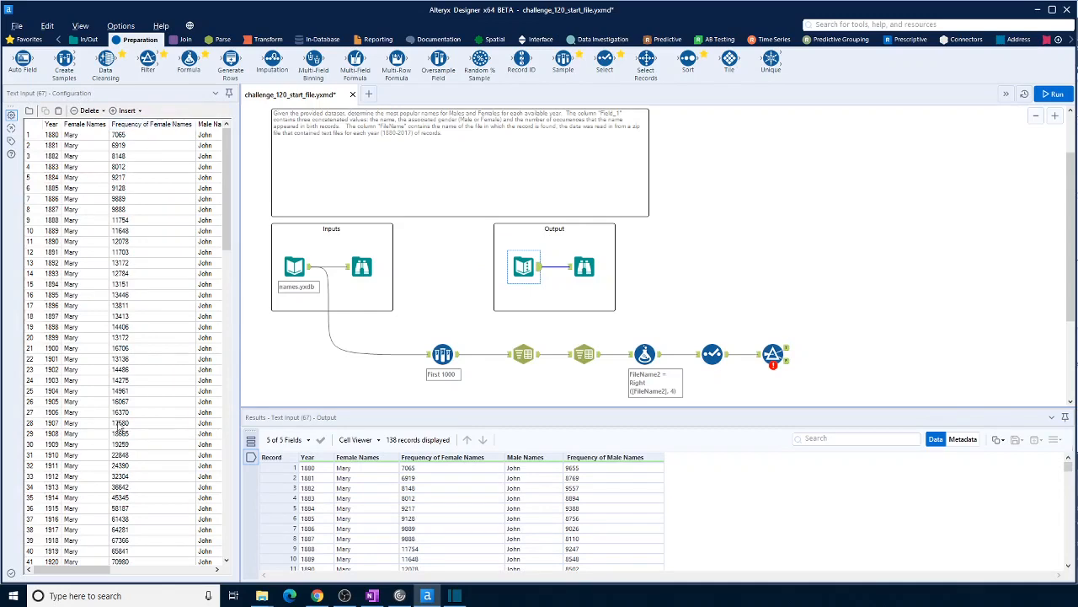
left_click(93, 569)
left_click_drag(151, 578, 77, 580)
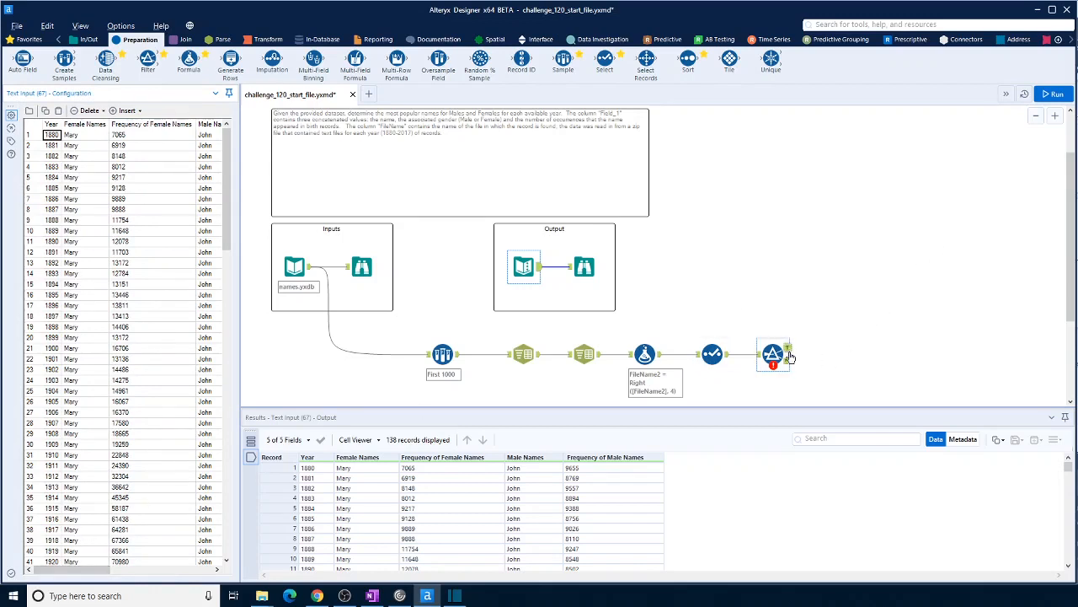
left_click(716, 350)
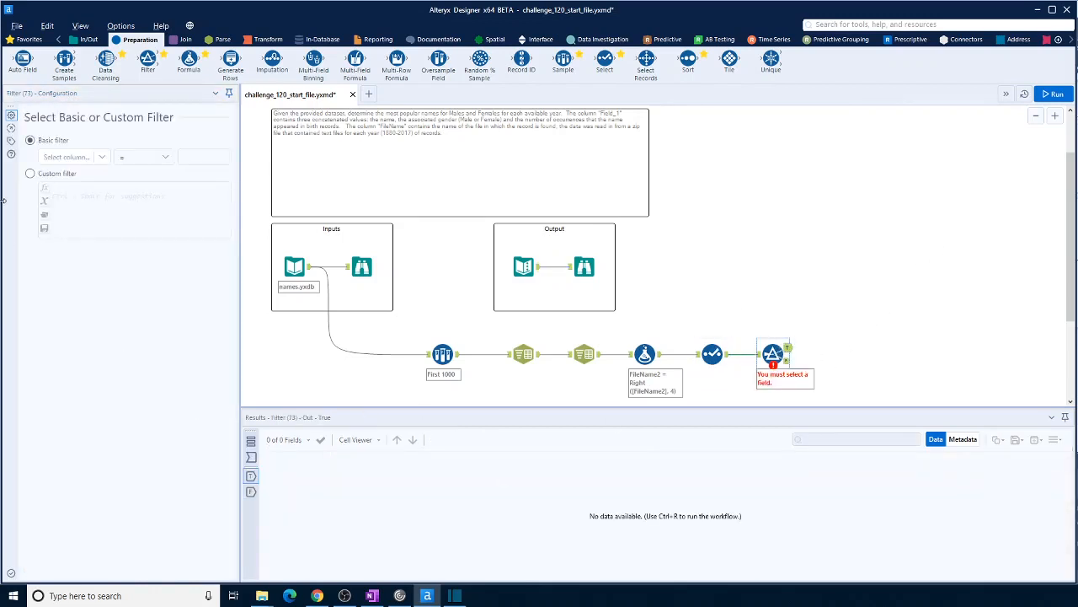
left_click(100, 157)
left_click(81, 185)
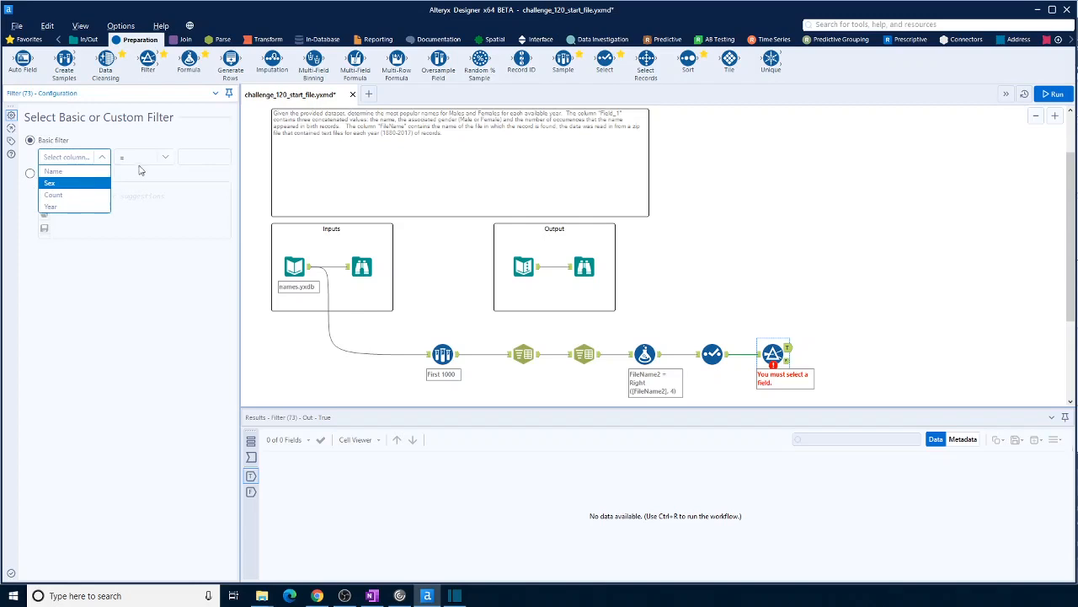
left_click(213, 157)
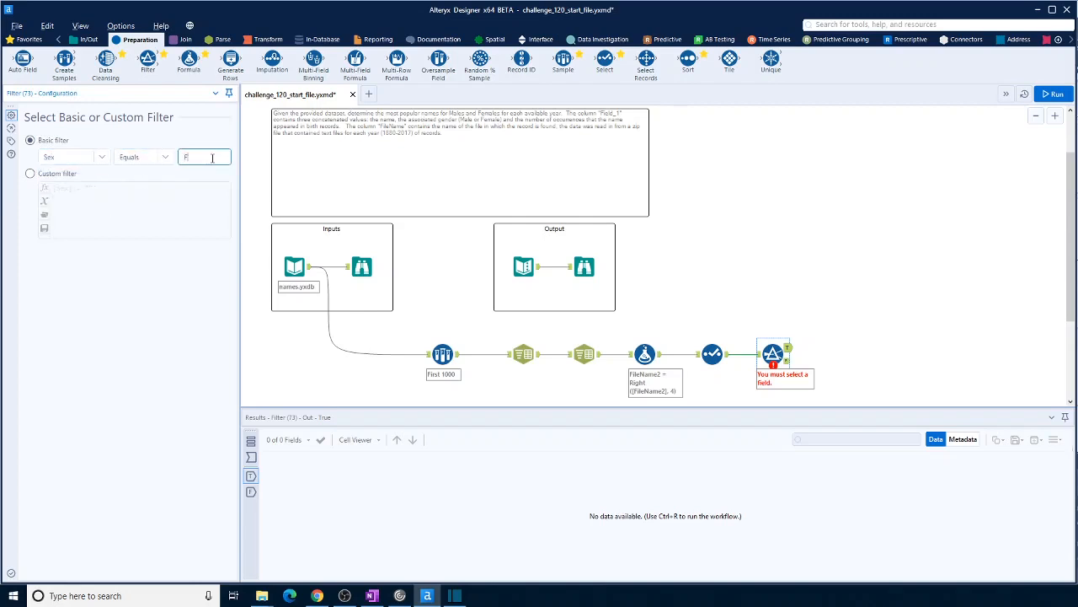
left_click(819, 224)
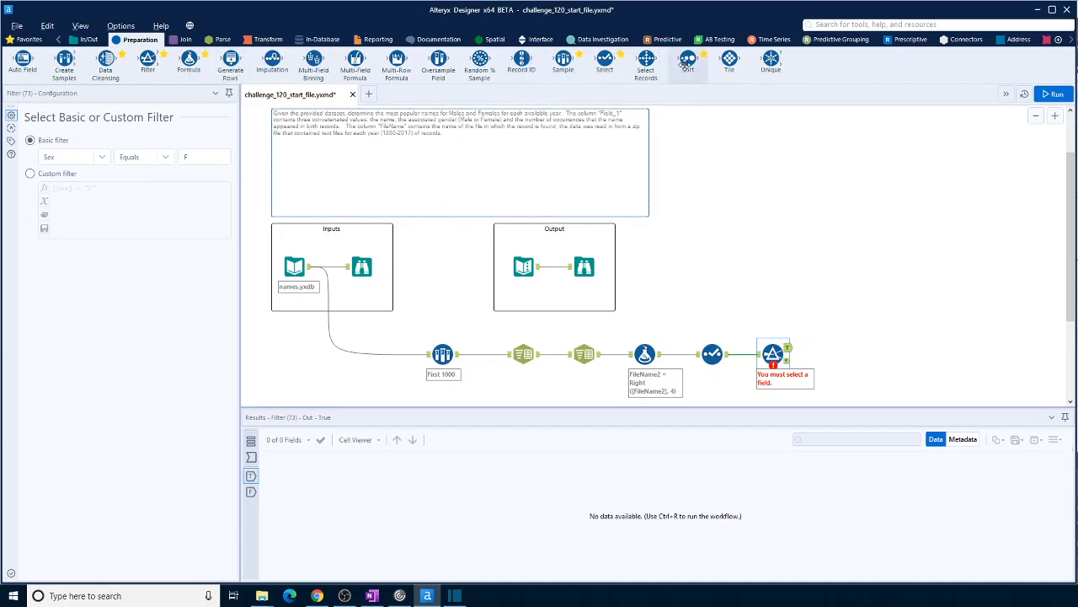
Add a Sort on the Filter's true output, ordering by Year ascending and Count descending, and run the workflow
left_click_drag(687, 61, 840, 347)
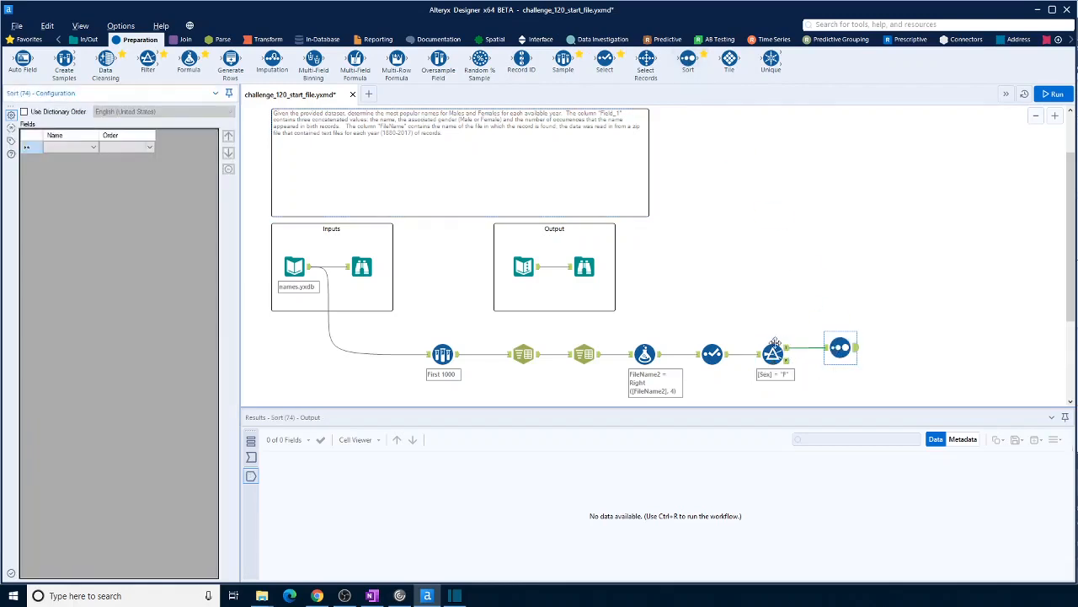
left_click(72, 146)
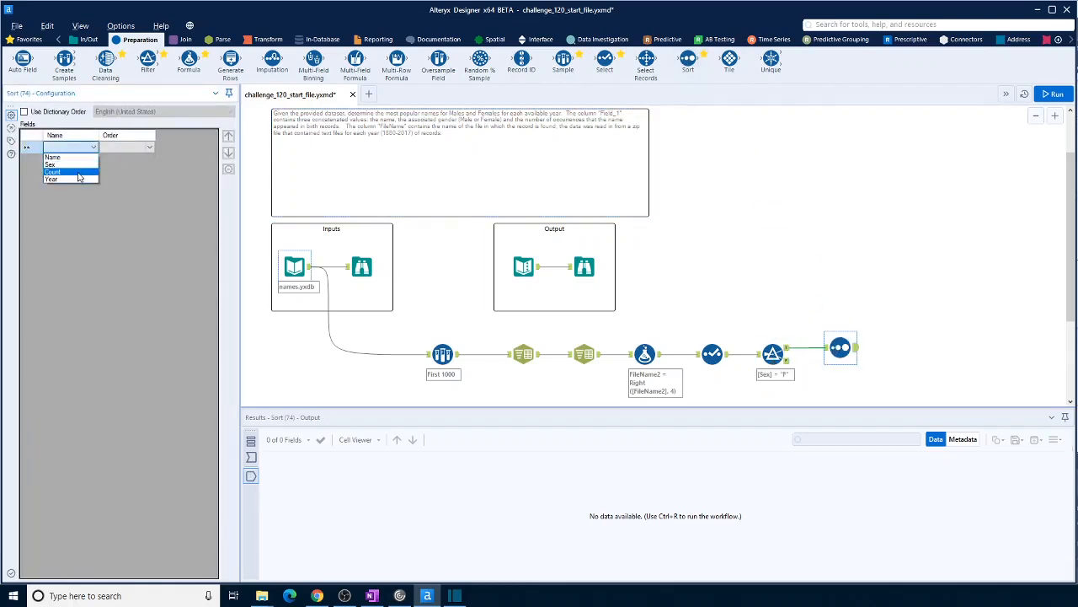
left_click(78, 179)
left_click(94, 161)
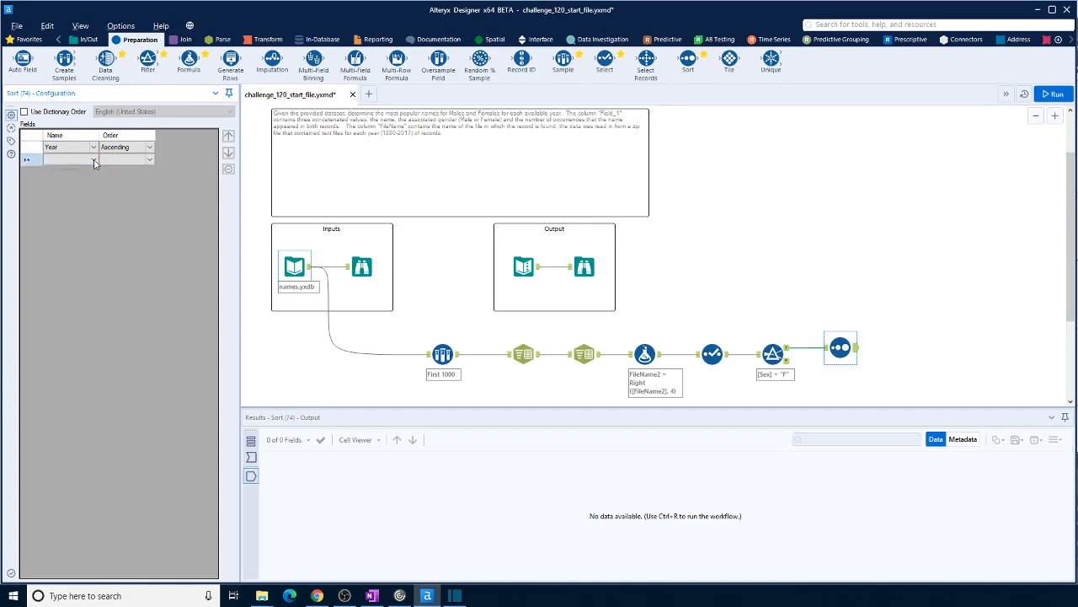
left_click(95, 162)
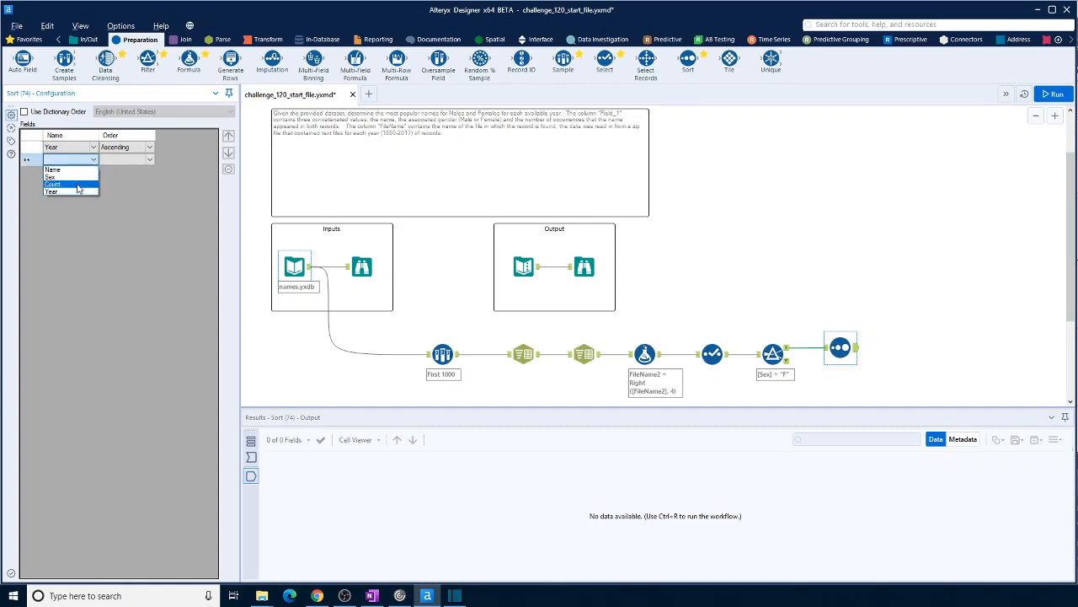
left_click(77, 185)
left_click(128, 159)
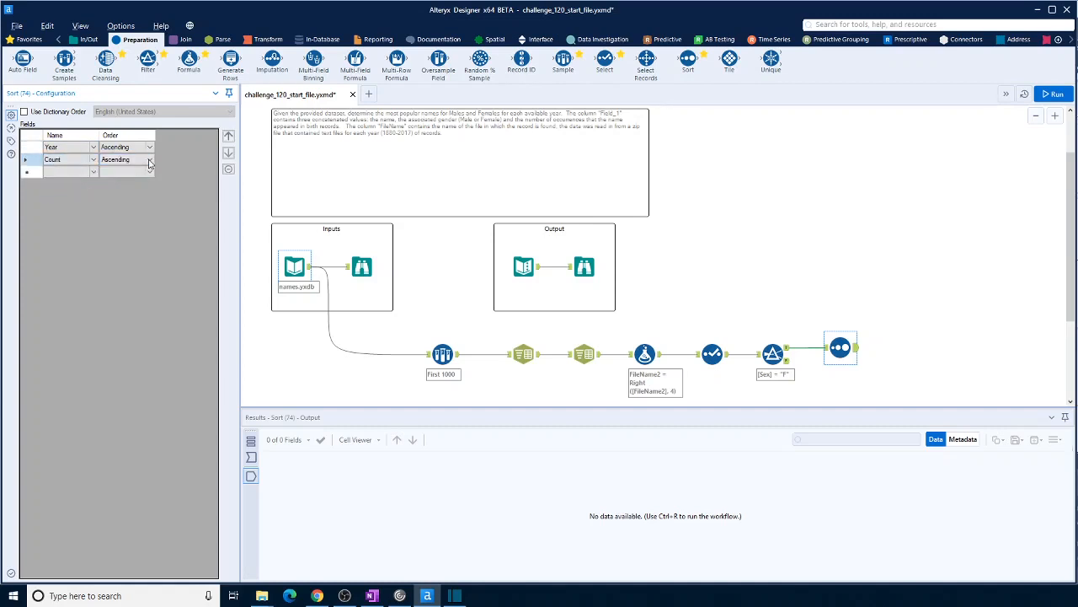
left_click(135, 177)
left_click(1054, 94)
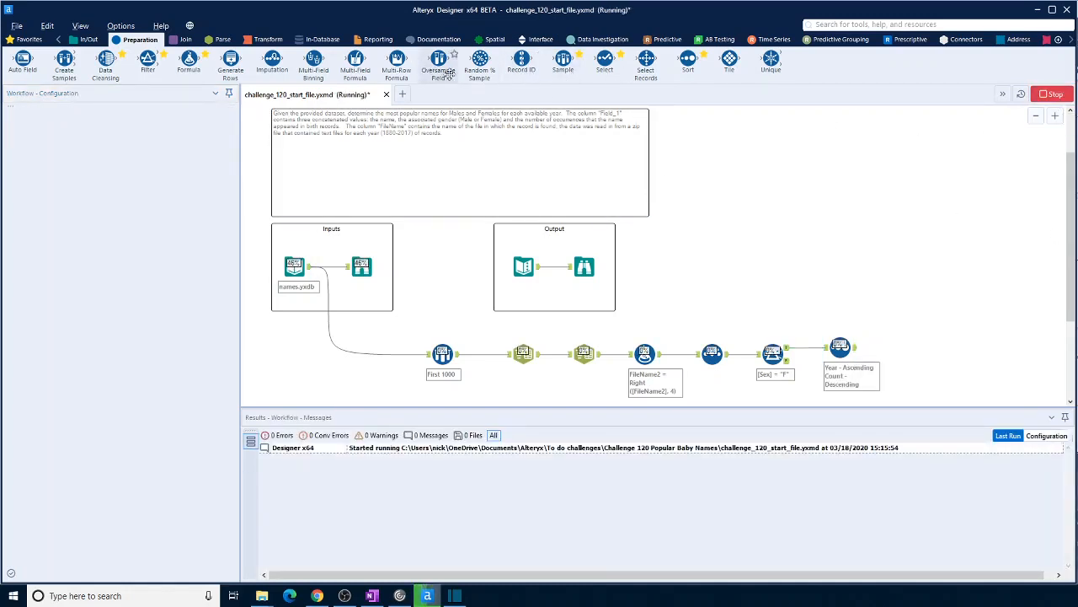
Add a Sample tool after the Sort that keeps the first 1 row grouped by Year, and run the workflow to view its output
left_click_drag(563, 61, 908, 342)
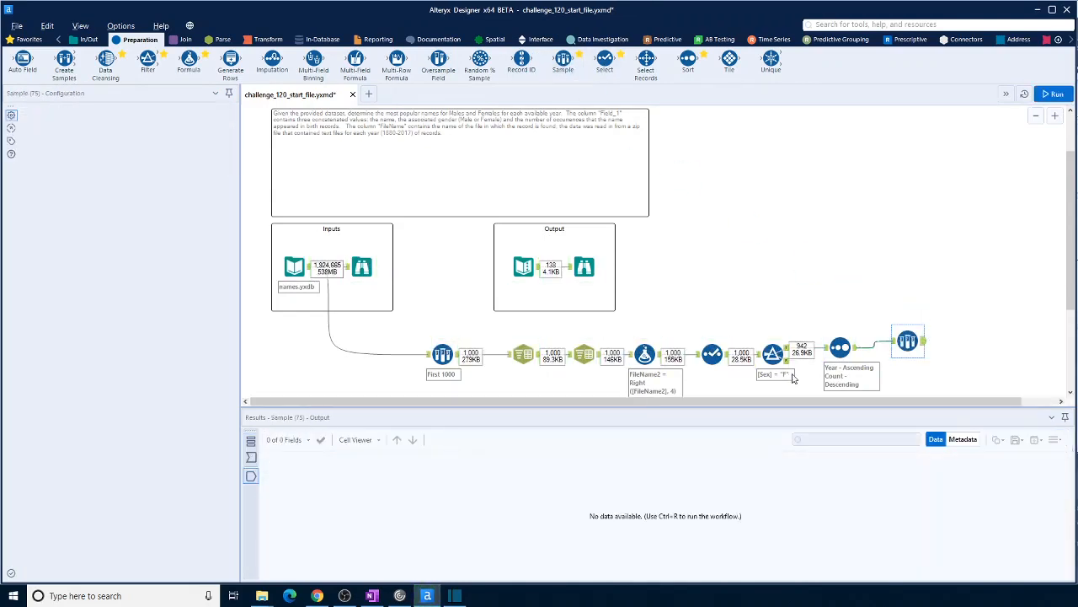
left_click(895, 343)
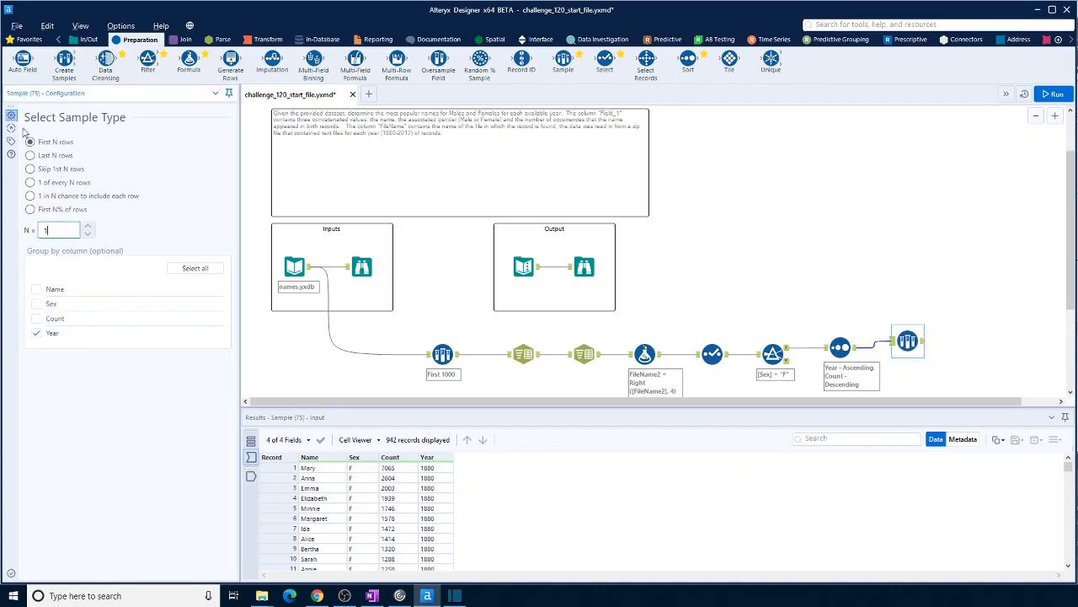
left_click(993, 288)
key("ctrl+r")
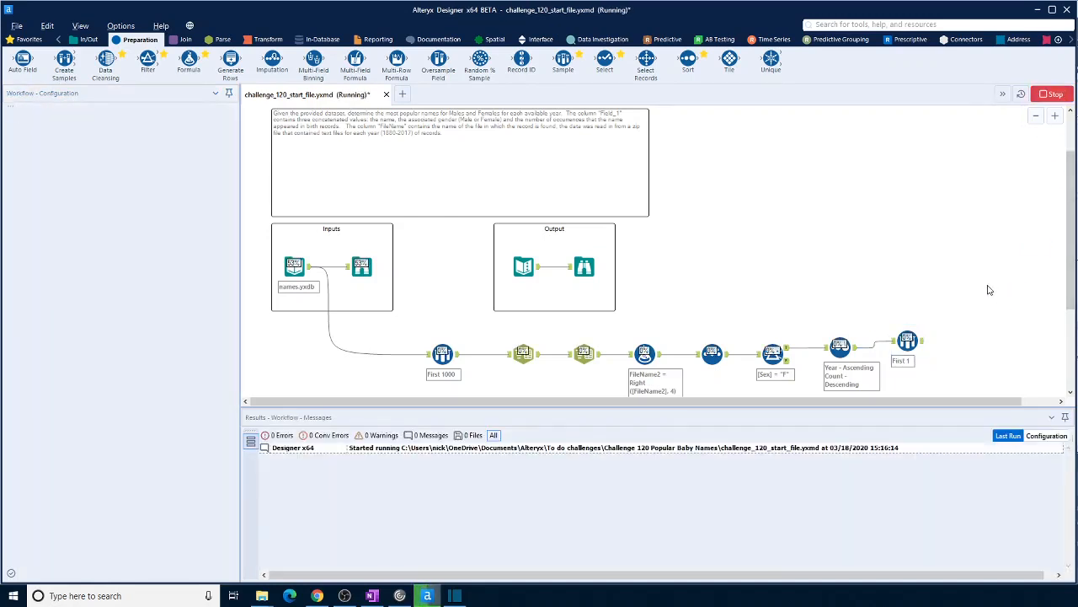
left_click(924, 345)
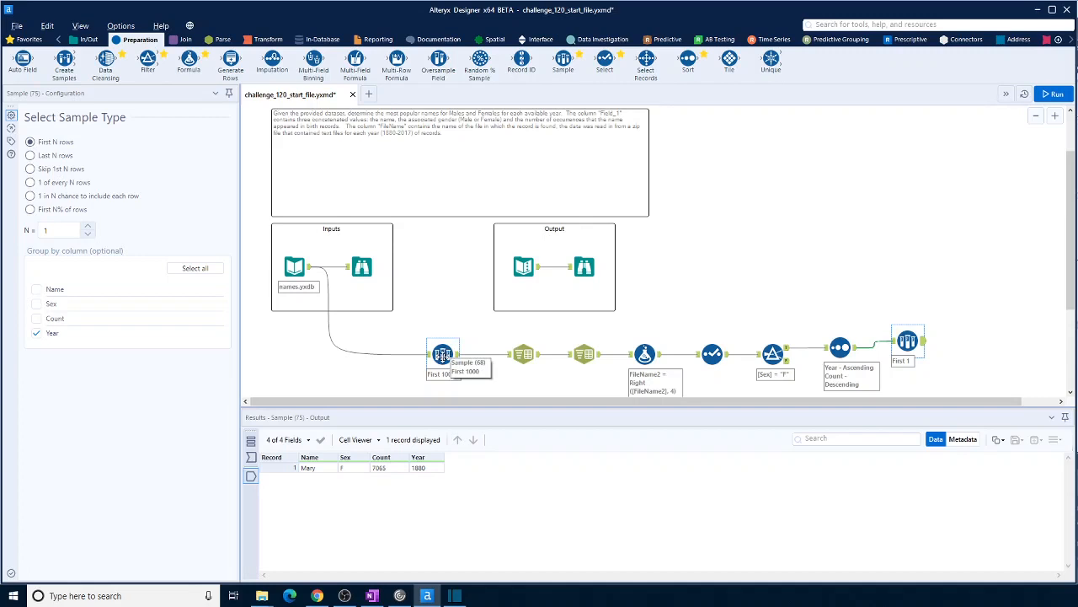
Duplicate the Sort and Sample tools below the originals and connect the copy to the Filter's false output
left_click_drag(1071, 277, 1074, 325)
left_click_drag(1006, 345, 804, 201)
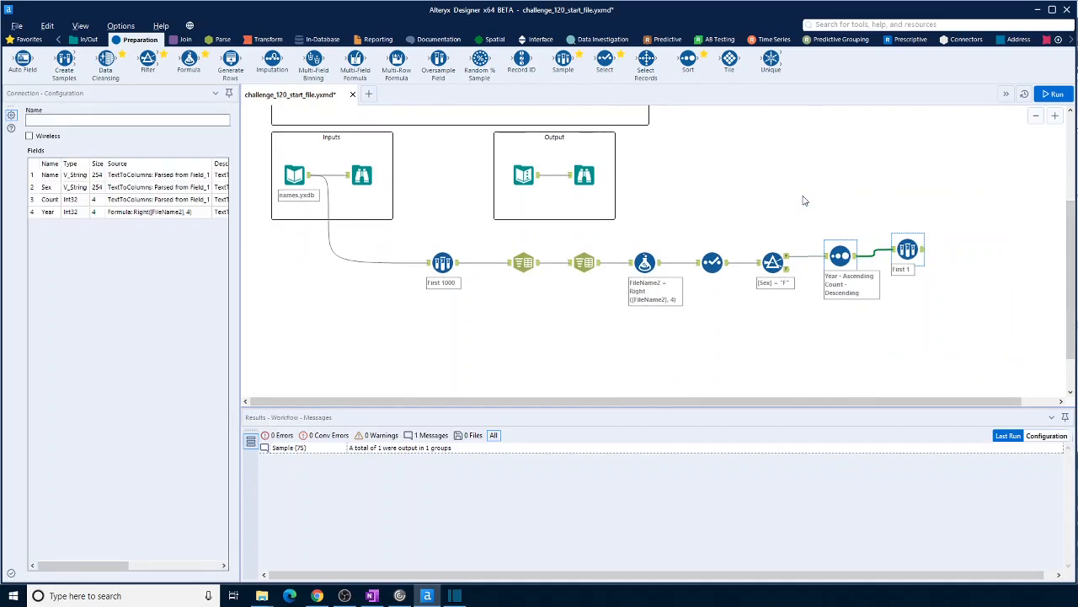
right_click(828, 318)
left_click(876, 326)
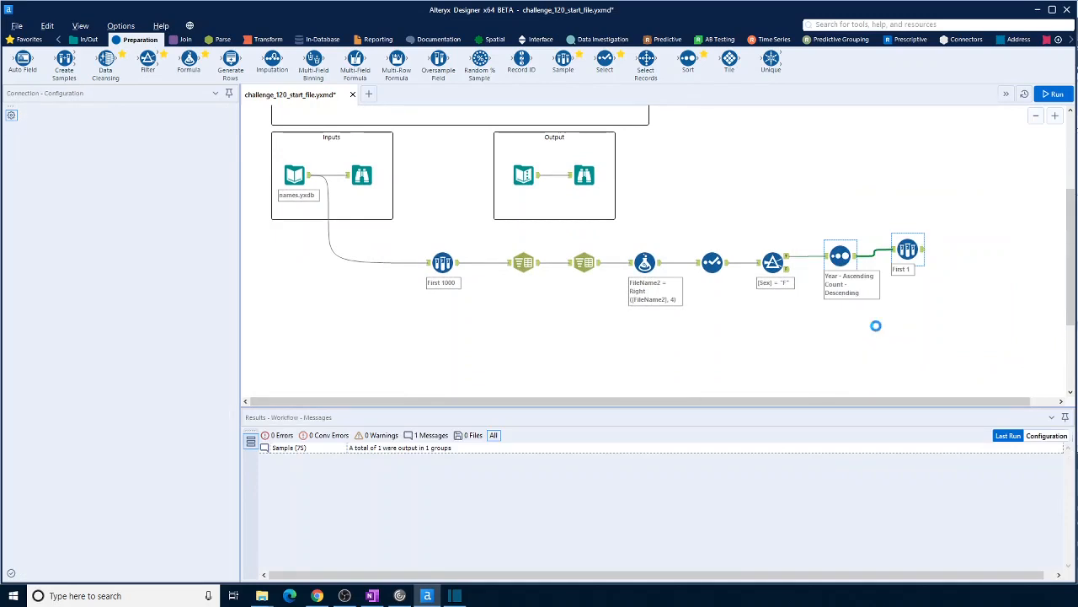
left_click_drag(840, 341, 847, 322)
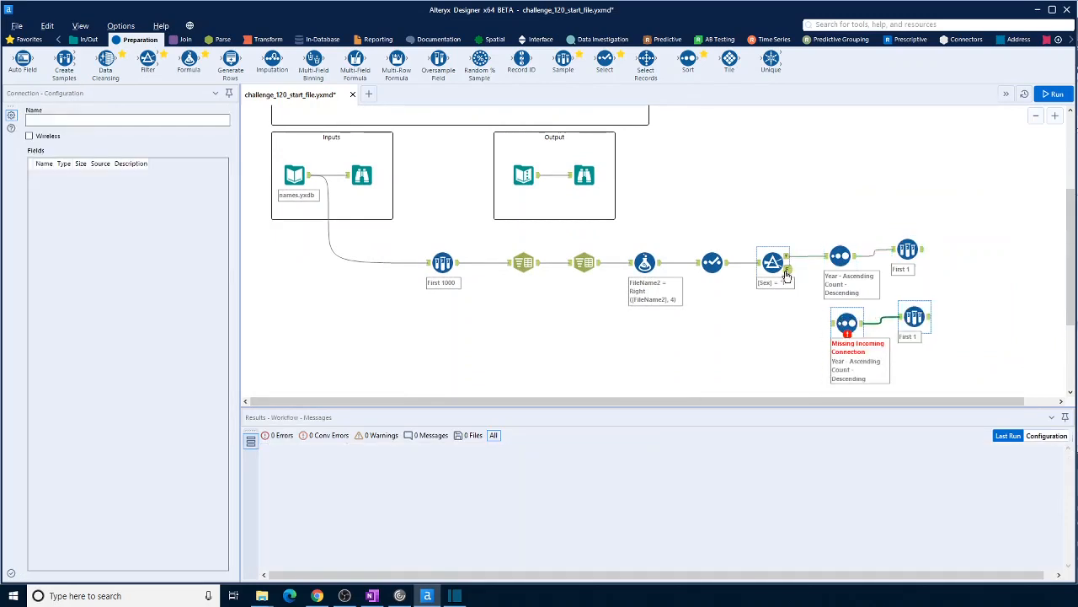
left_click_drag(787, 270, 843, 324)
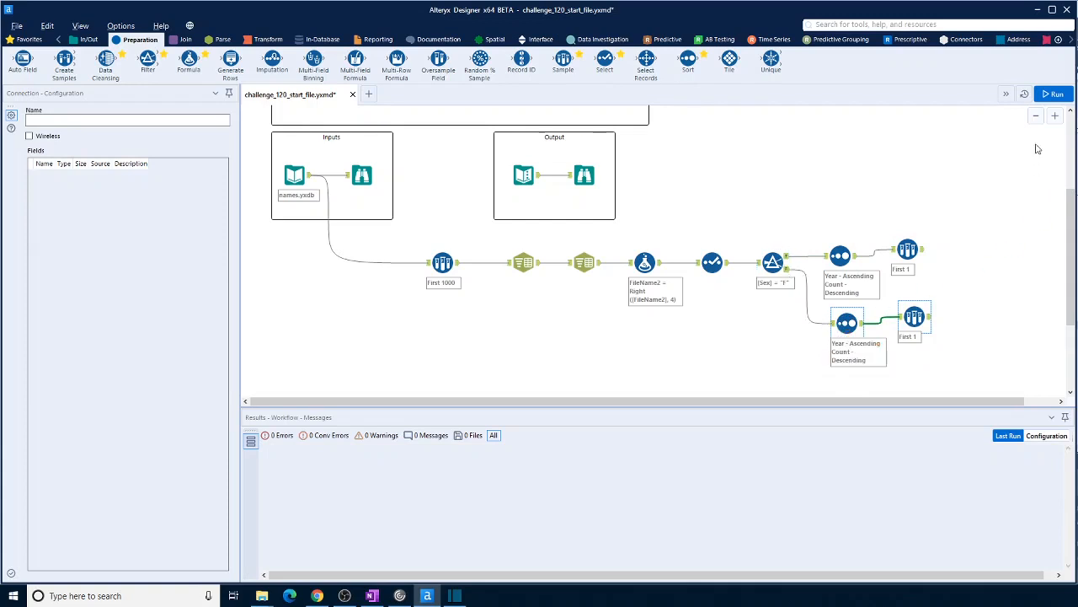
Run the workflow and view the output of the duplicated Sample tool
left_click(1052, 97)
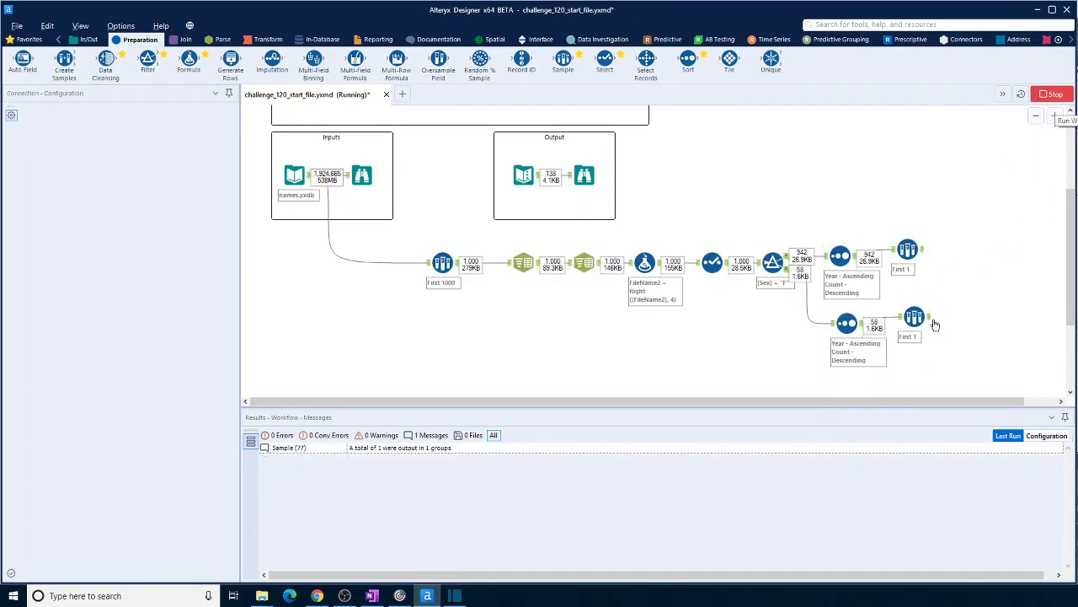
left_click(930, 321)
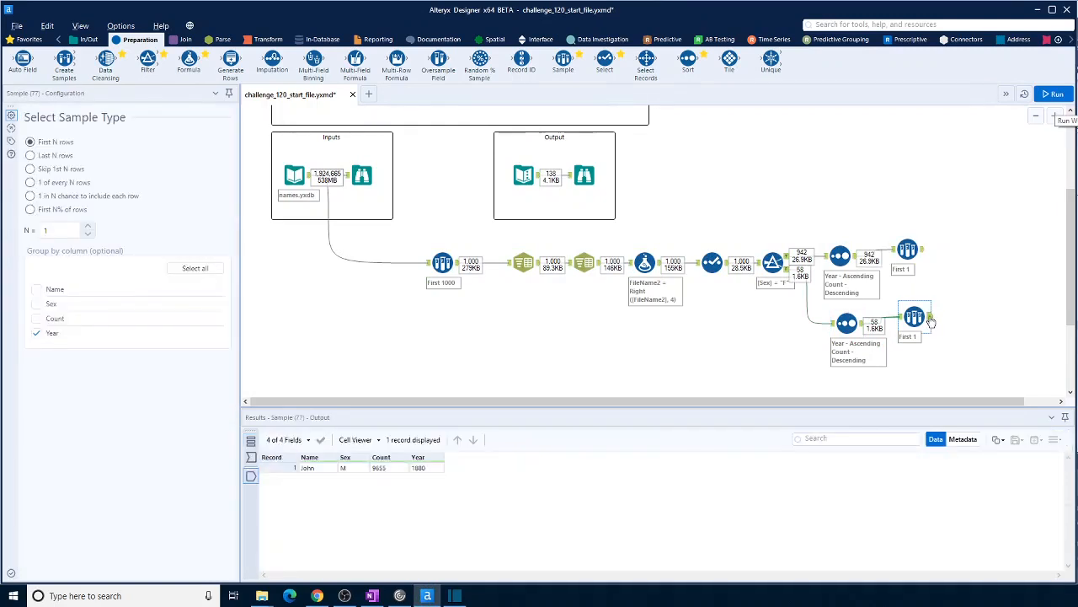
scroll(940, 318, "up", 1)
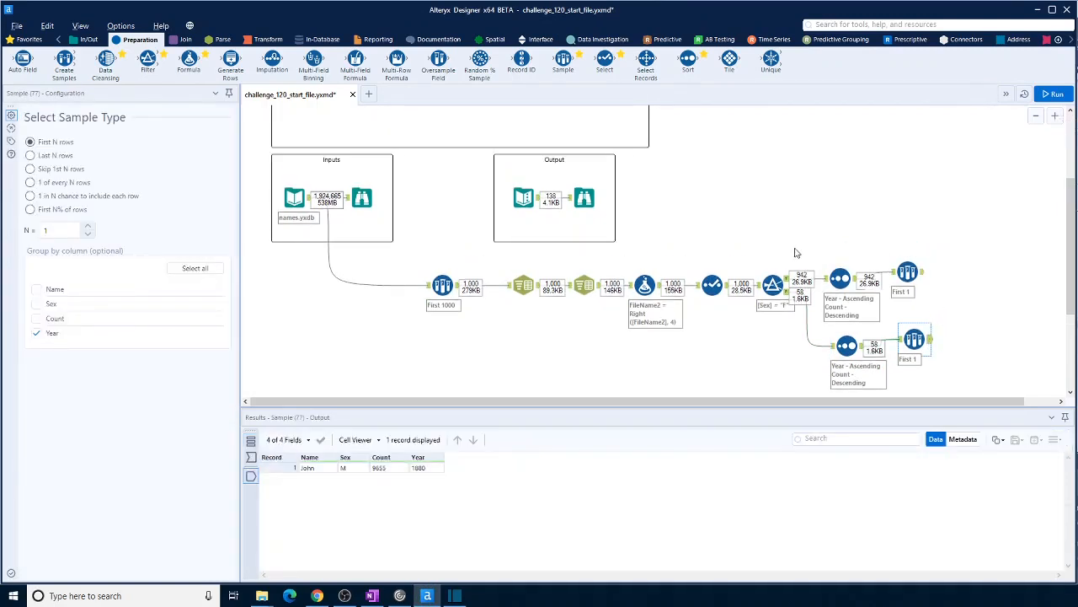
Add a Join tool with the female Sample as its left input and the male Sample as its right input
left_click(185, 42)
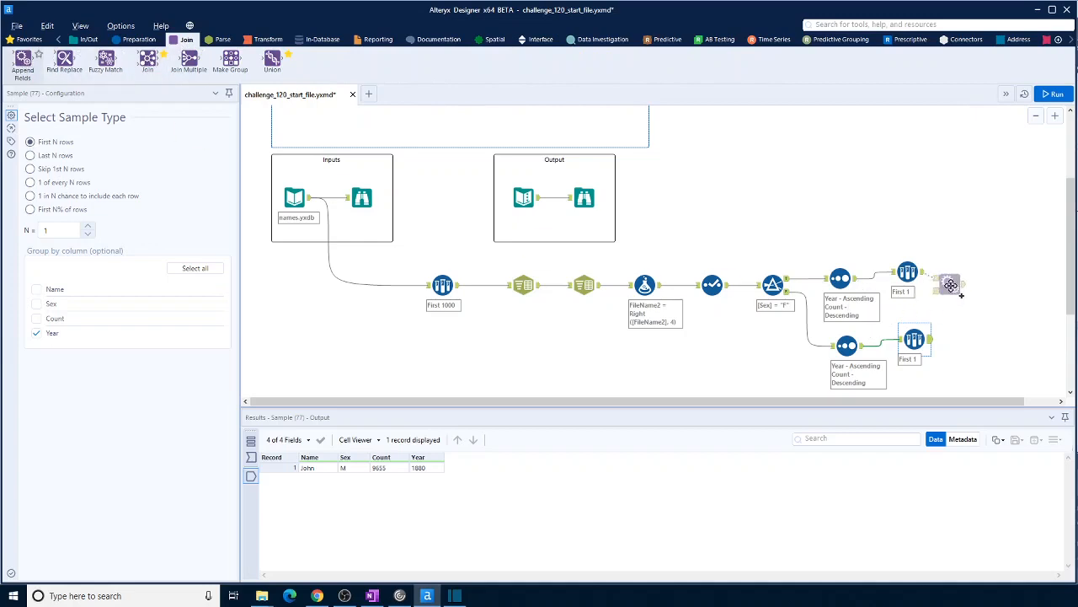
mouse_move(24, 69)
left_click_drag(148, 59, 976, 284)
left_click_drag(931, 339, 976, 278)
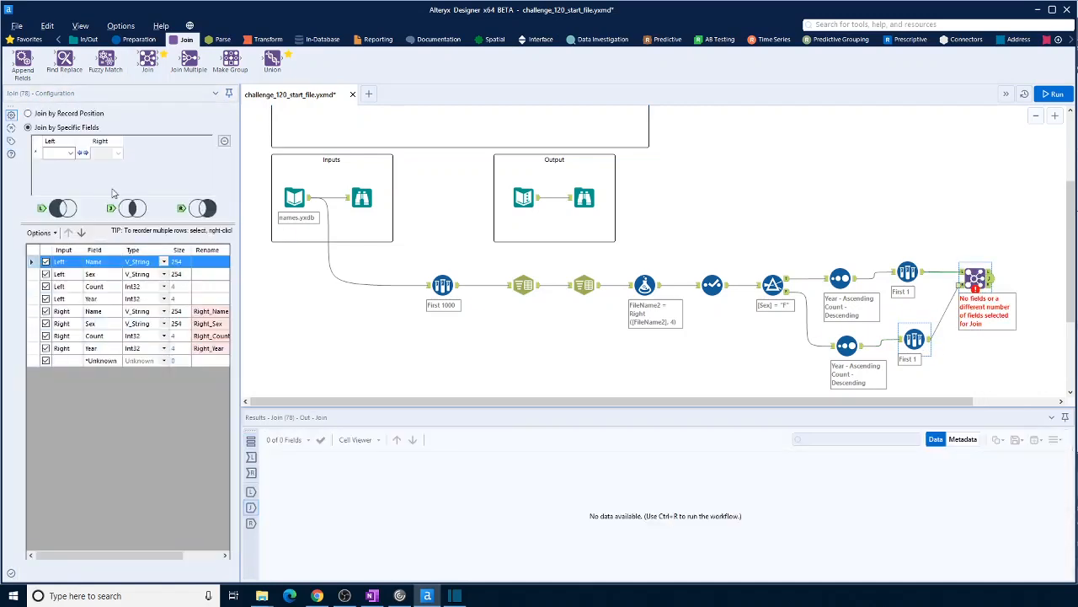
Join the two inputs on the Year field and exclude the right input's Year field
left_click(73, 154)
left_click(50, 193)
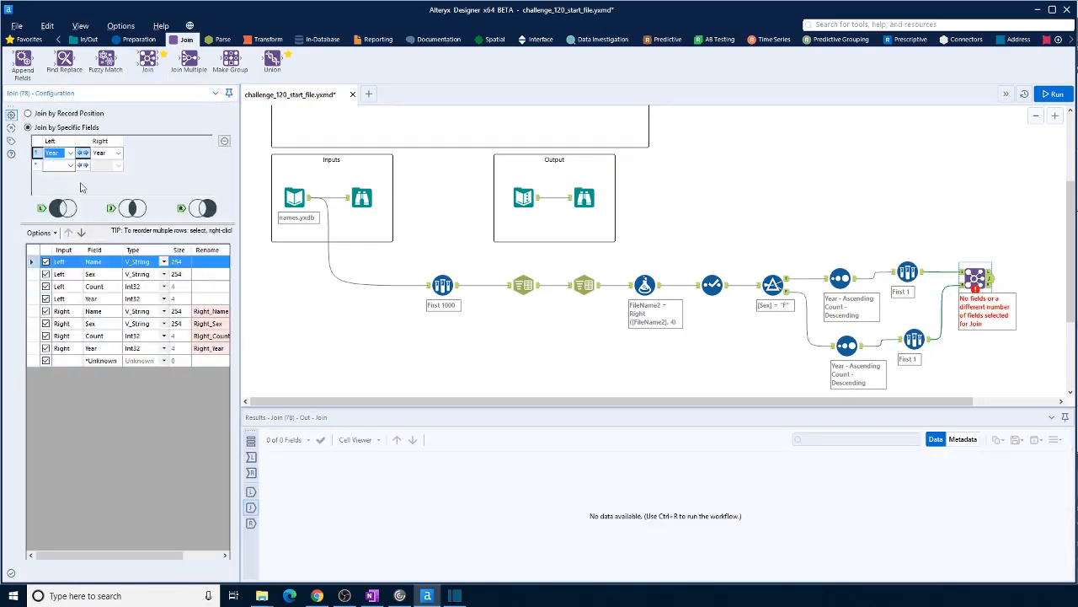
left_click(46, 348)
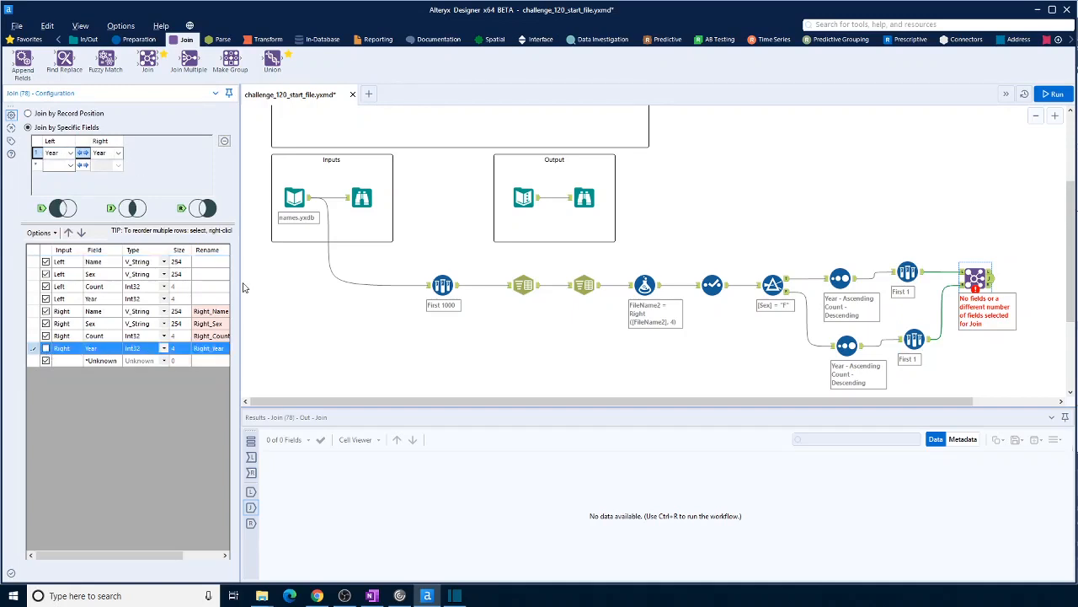
Check the column layout of the expected output and move the left Year field to the top of the Join's field list
left_click_drag(241, 283, 323, 282)
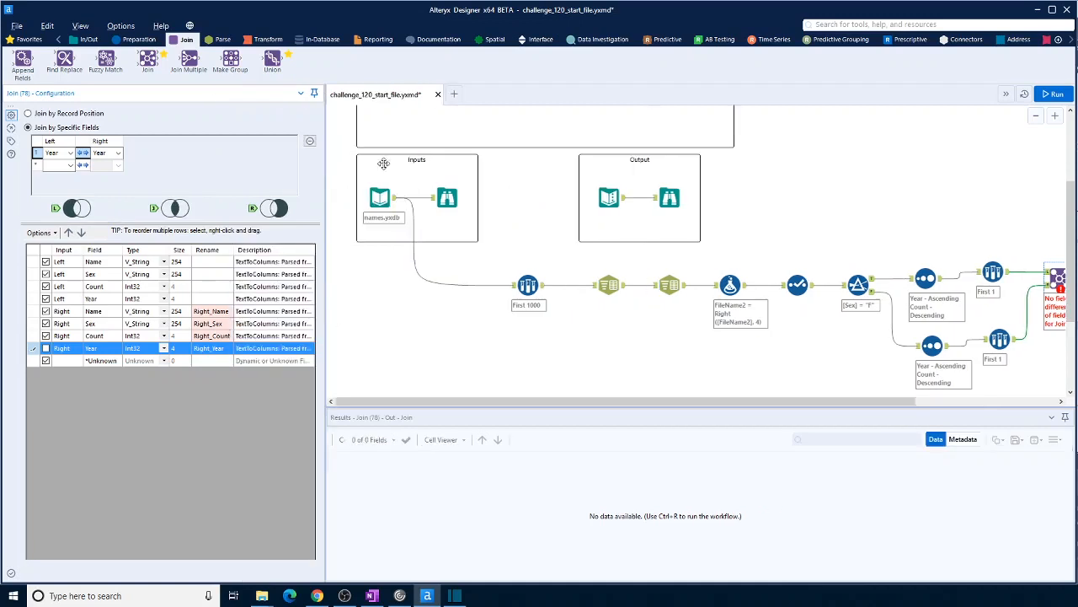
left_click(619, 198)
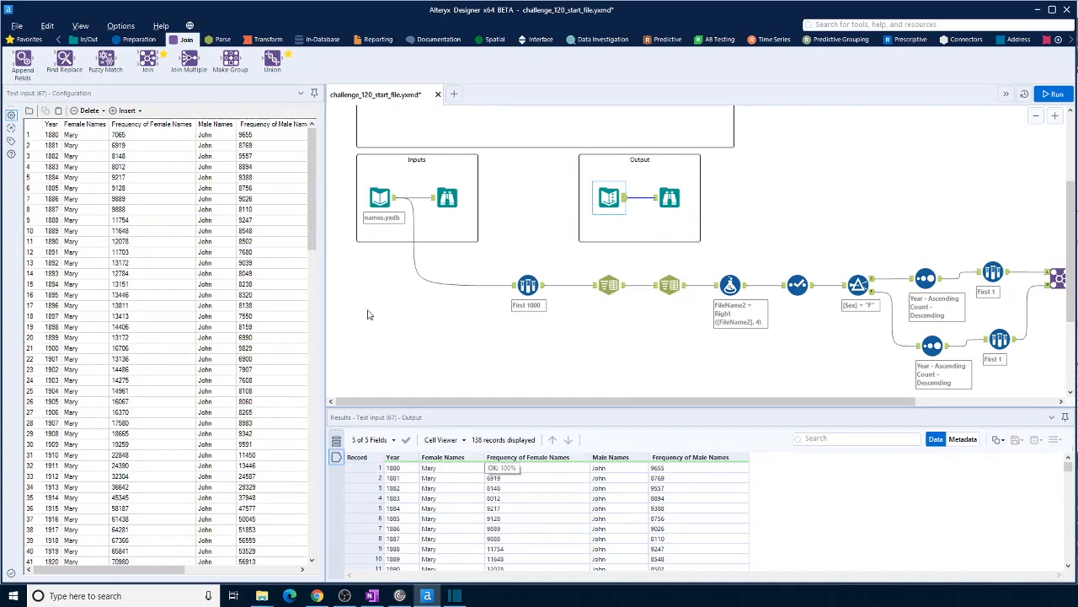
left_click(1057, 280)
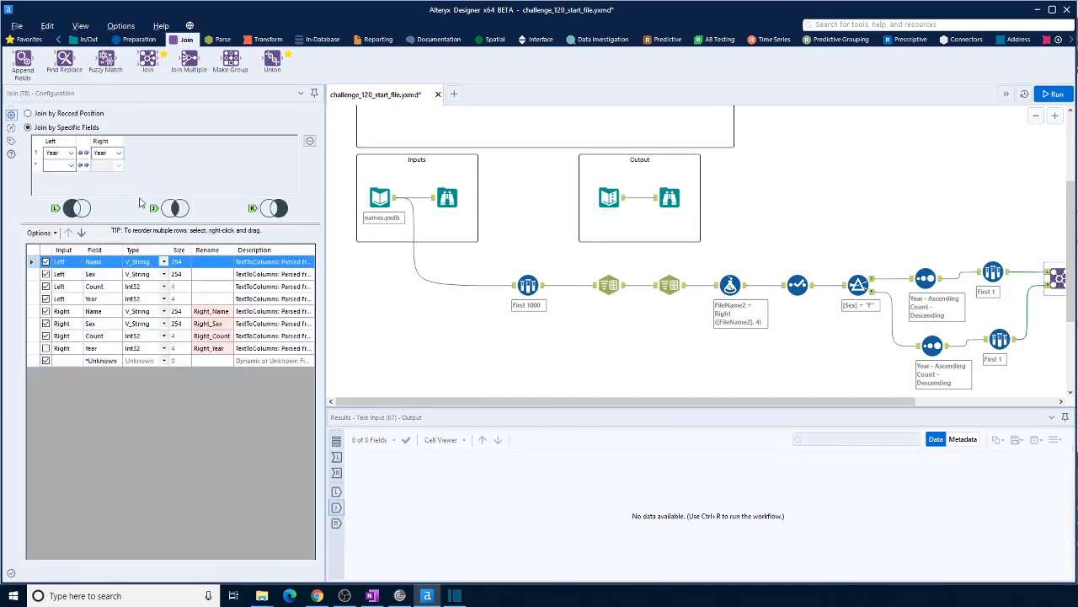
left_click(60, 300)
left_click(69, 234)
left_click(69, 233)
left_click(70, 234)
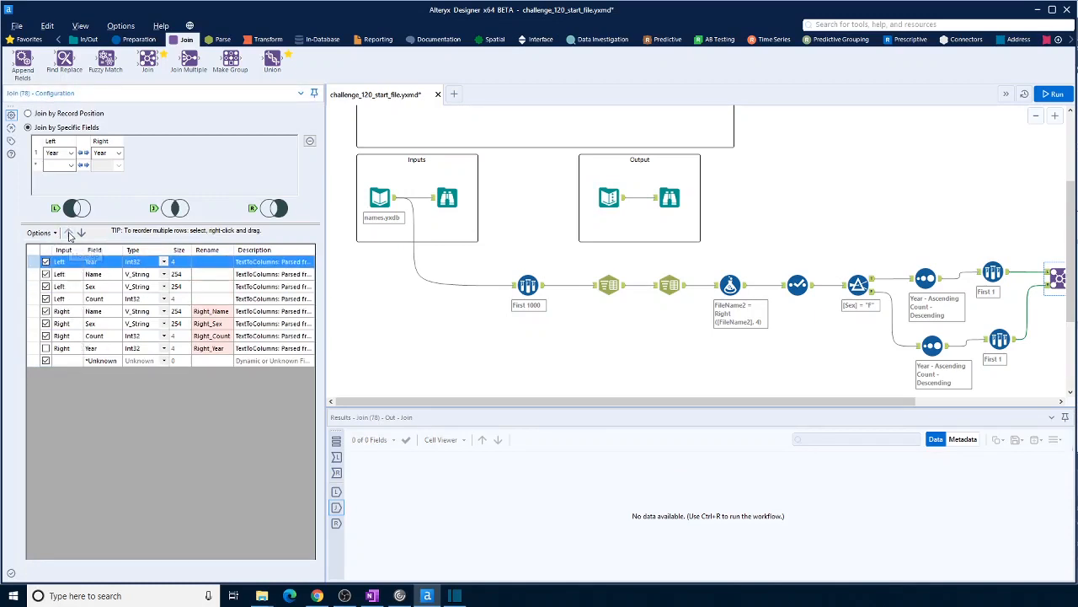
Rename the left Name field to "Female Names" and exclude the left Sex field from the Join output
left_click(204, 273)
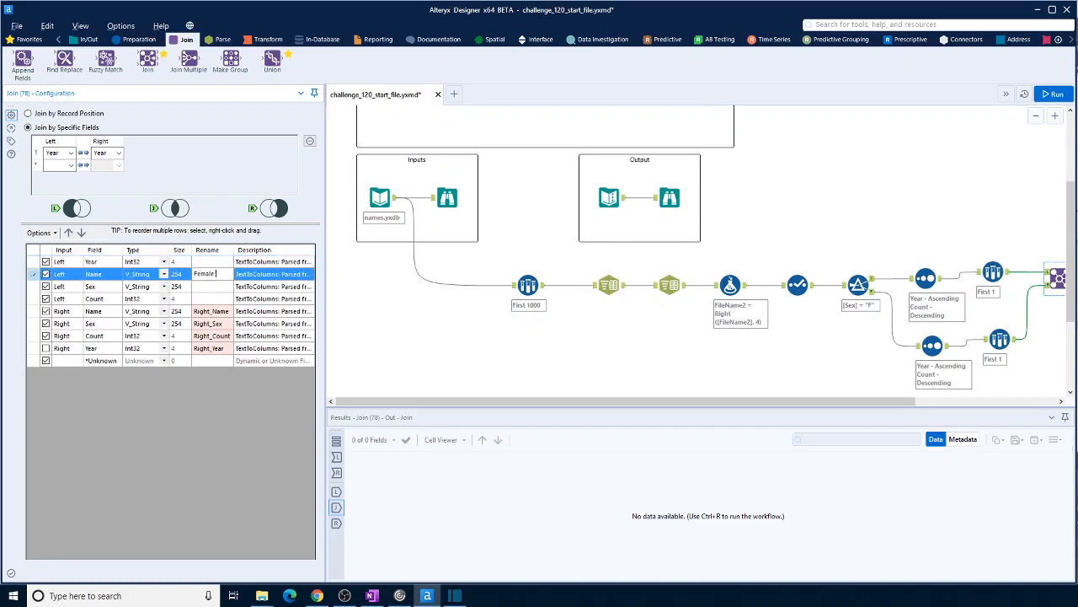
type("Female Names")
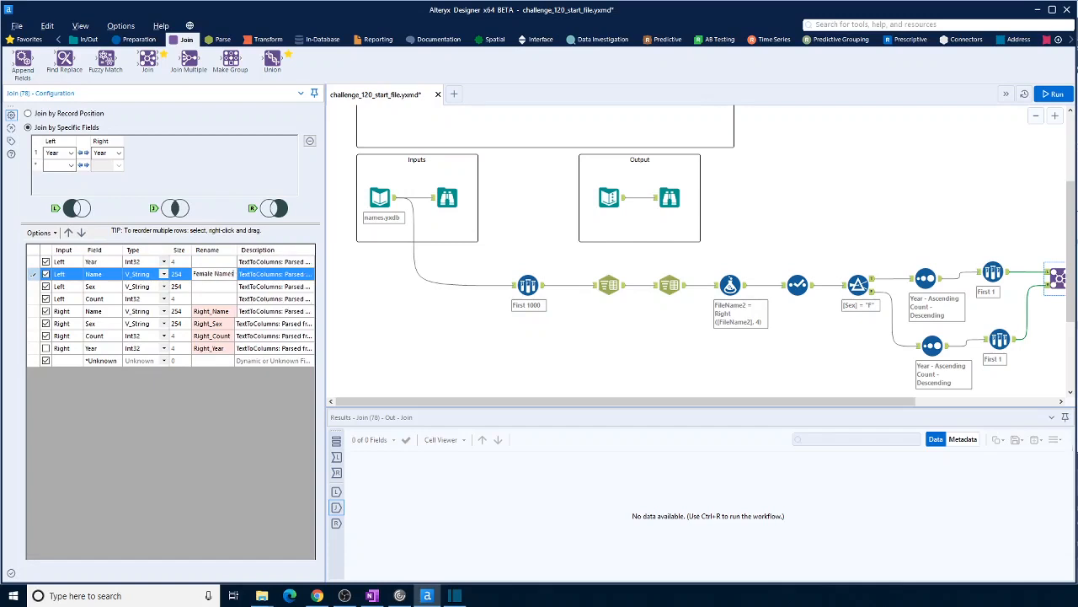
left_click(201, 286)
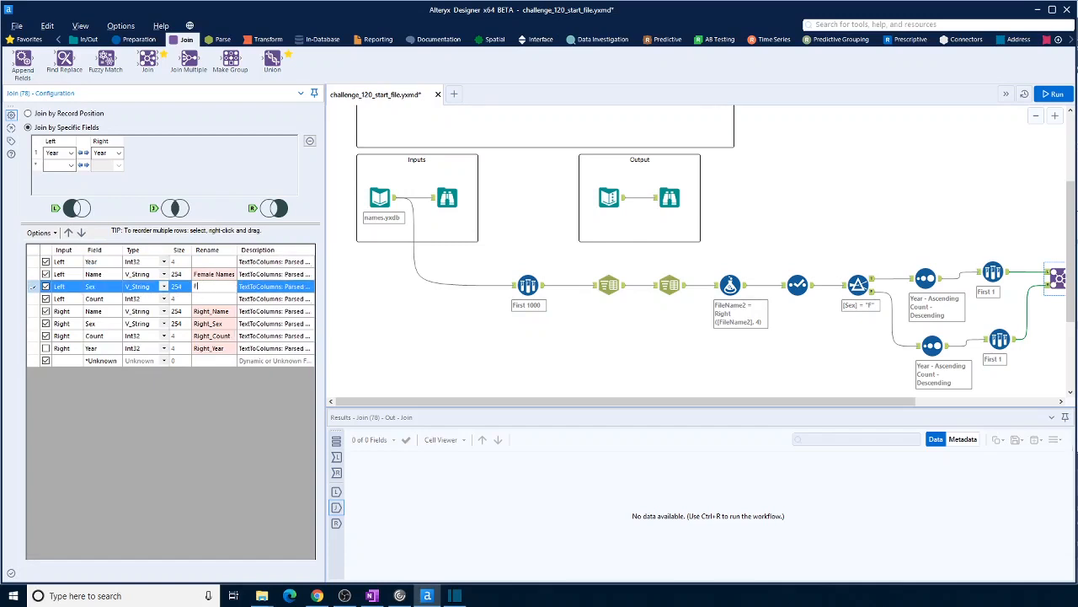
left_click(45, 287)
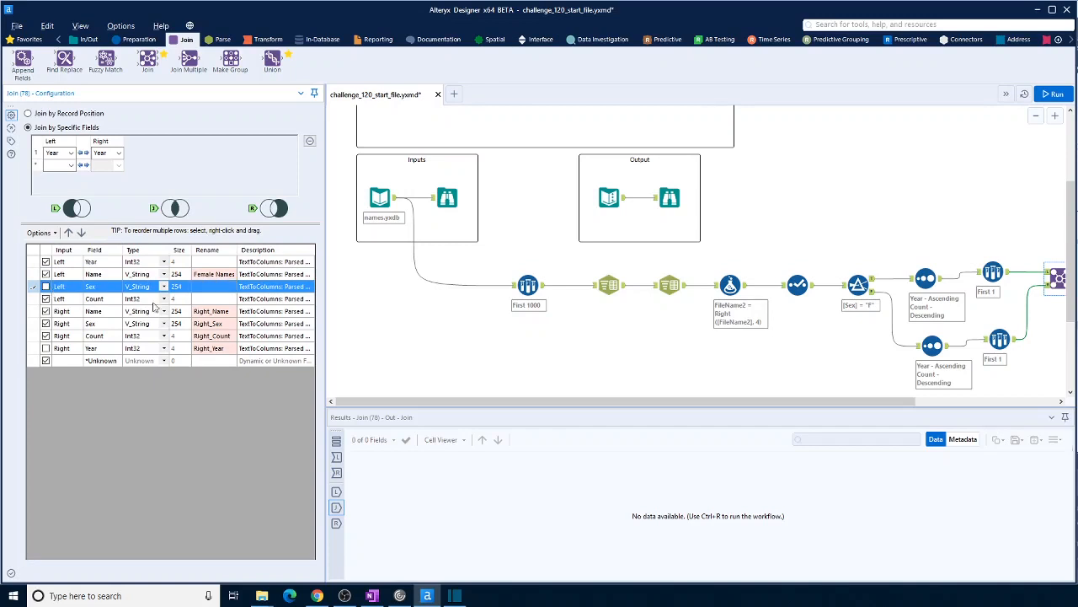
Rename the left Count field to "frequency of Female Names" in the Join configuration
left_click(206, 300)
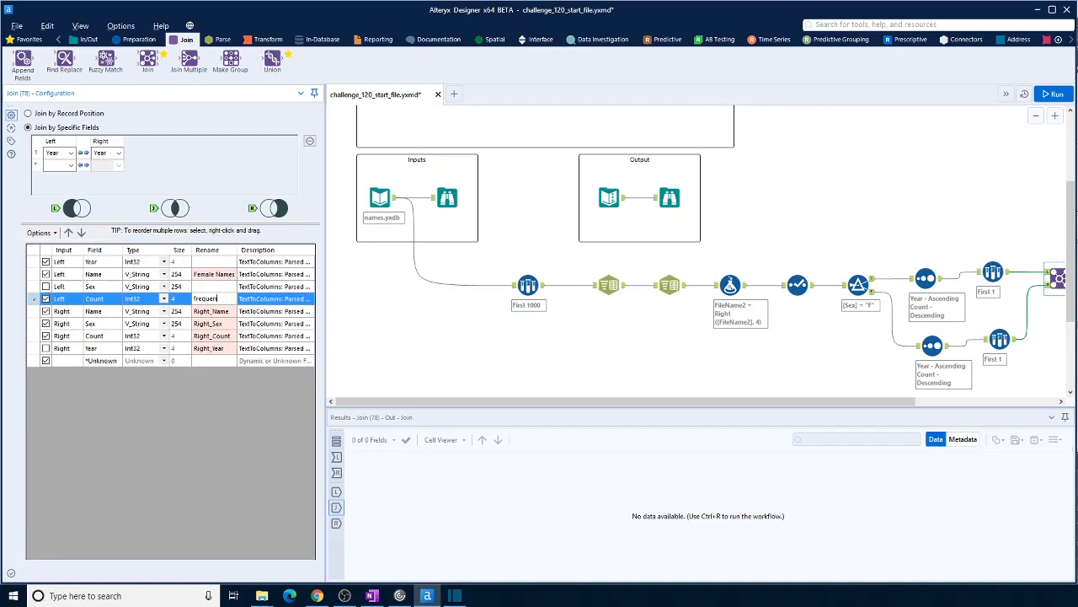
type("frequency of Fem")
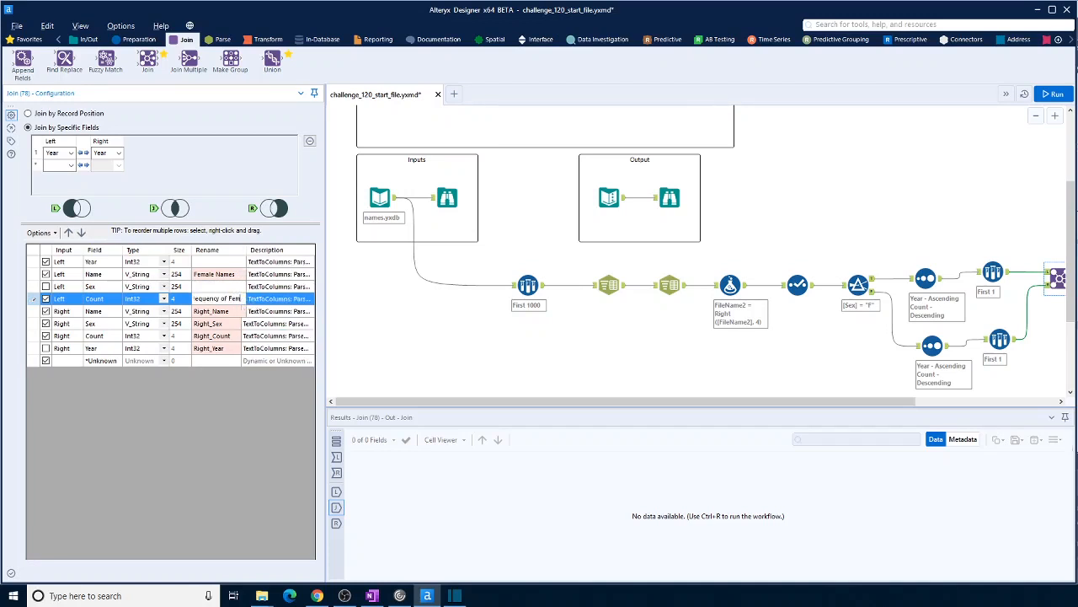
type("ale Names")
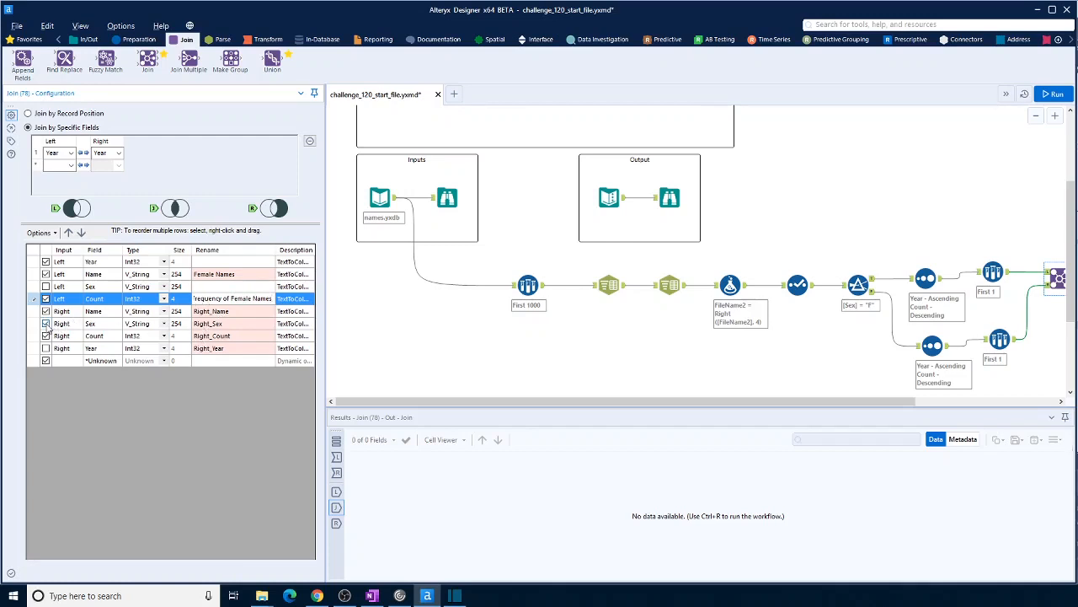
Exclude the right Sex field and rename the right Name and Count fields to "male Names" and "Frequency of Male Names"
left_click(215, 311)
type("male Names")
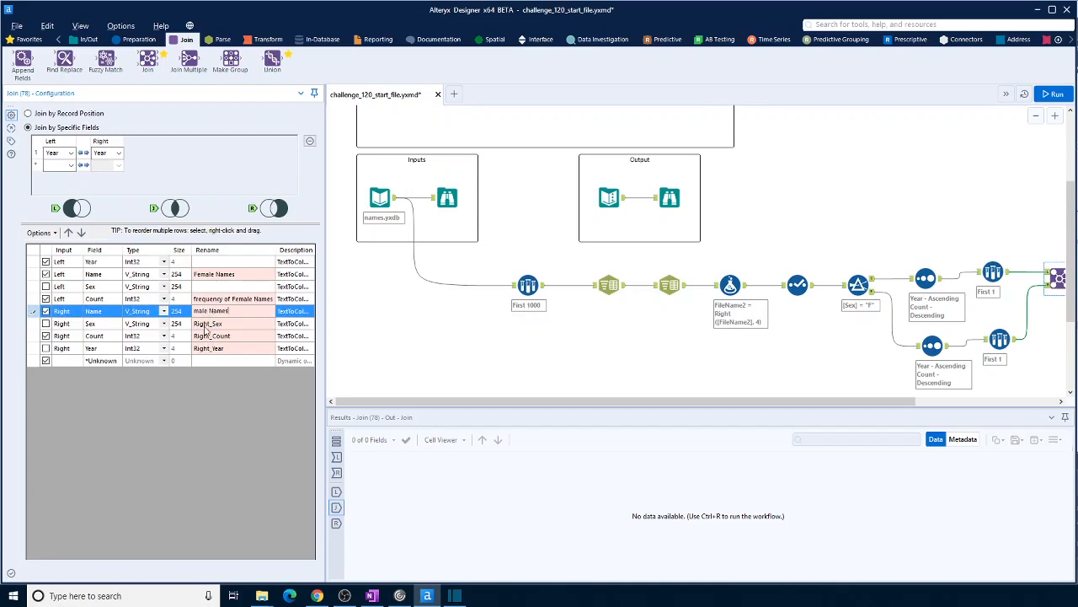
left_click(211, 336)
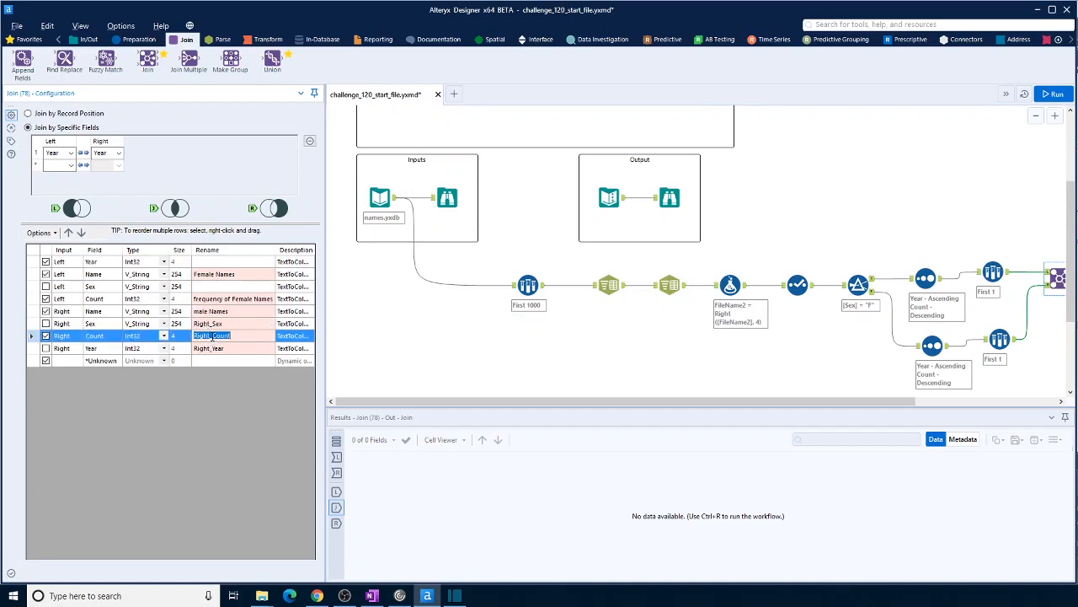
type("Fi")
Capitalize the left Count field's new name so it reads "Frequency of Female Names"
left_click(198, 300)
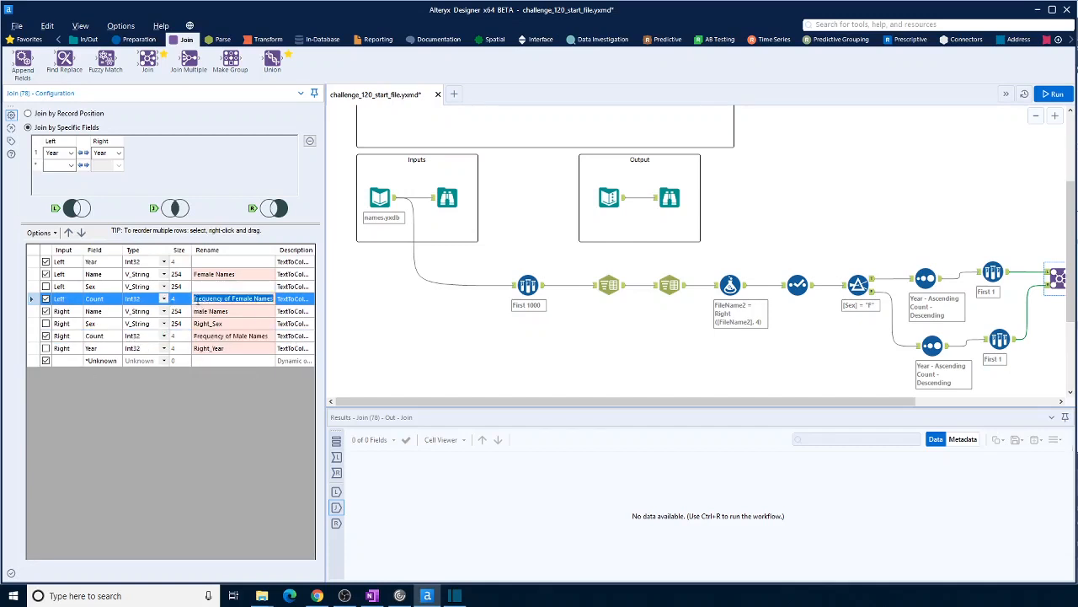
key("BackSpace")
type("F")
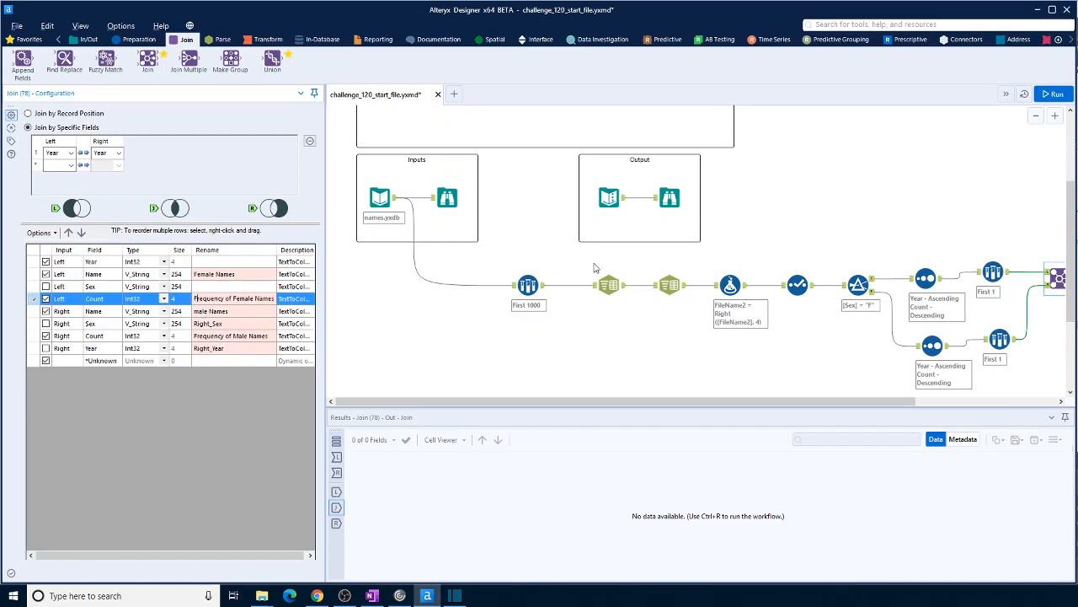
Add a Browse tool connected to the Join tool's J output
left_click_drag(761, 405, 990, 408)
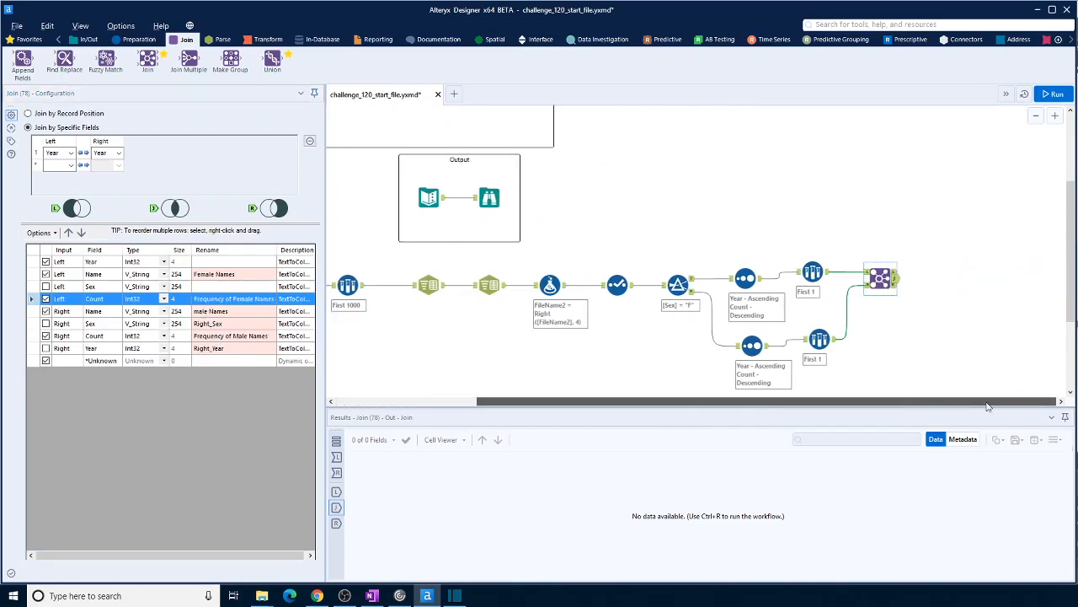
left_click(84, 40)
left_click_drag(23, 61, 955, 285)
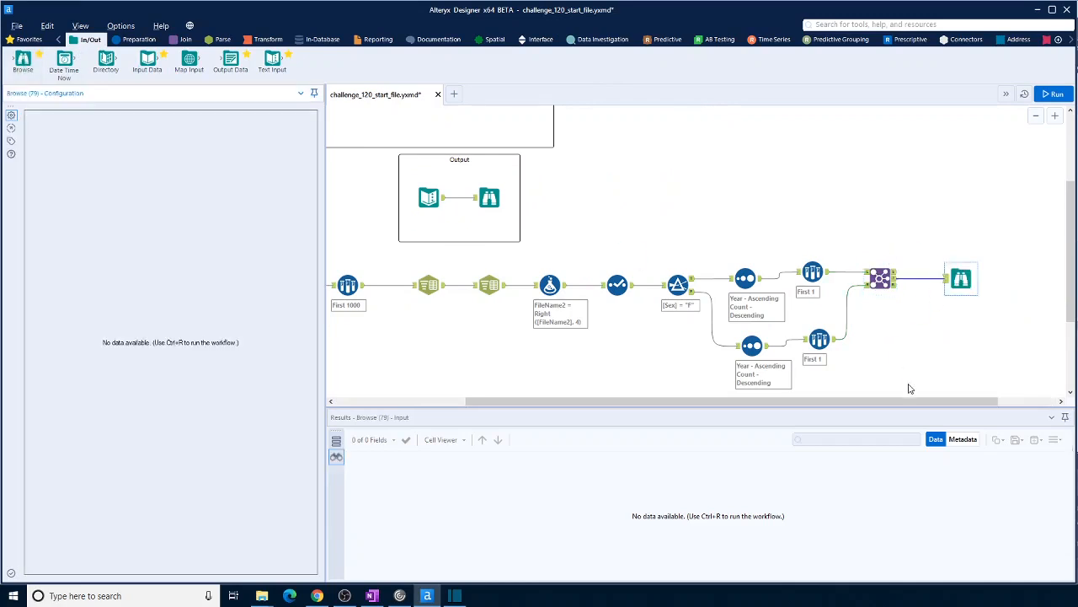
Delete the First 1000 Sample tool and connect the names.yxdb input directly to the first Text To Columns tool
left_click_drag(887, 403, 678, 437)
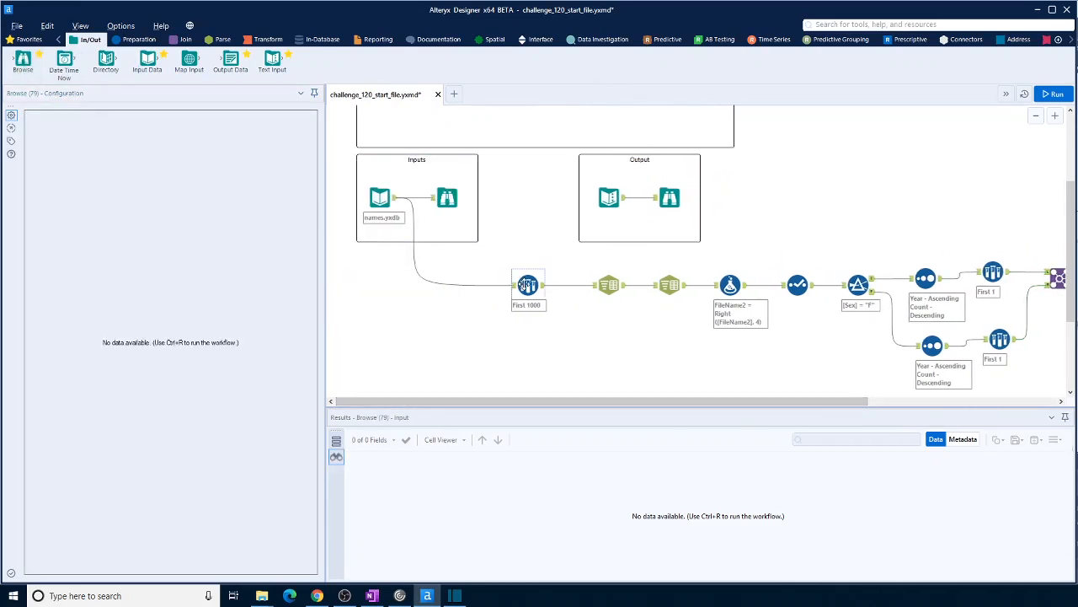
left_click(527, 285)
key("Delete")
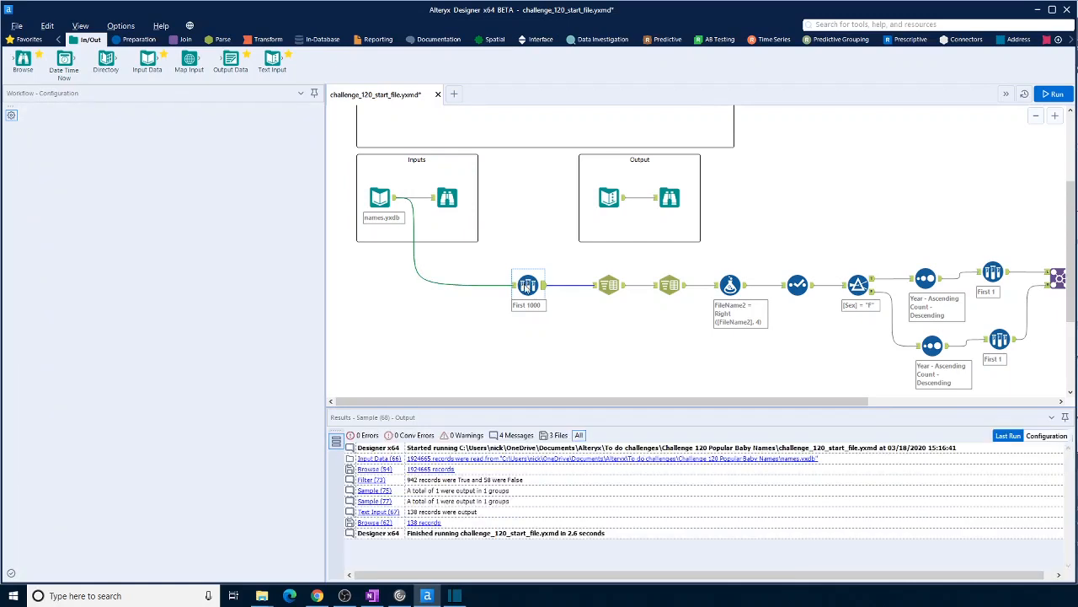
left_click_drag(393, 197, 596, 298)
Run the workflow on the full data and view the expected results in the Output container's Browse tool
left_click_drag(745, 402, 921, 399)
left_click(1053, 94)
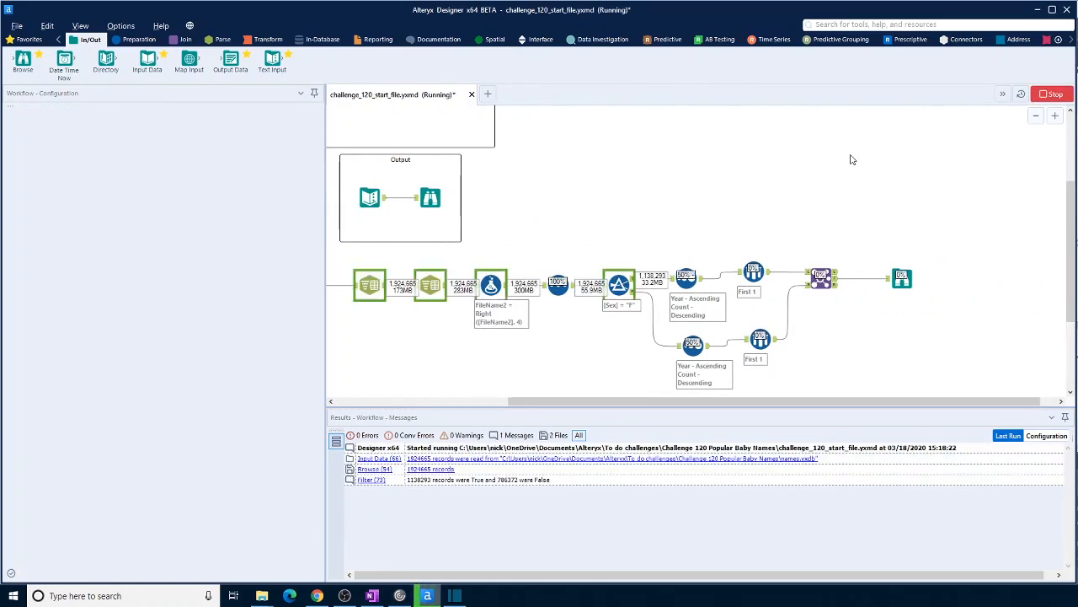
left_click(431, 197)
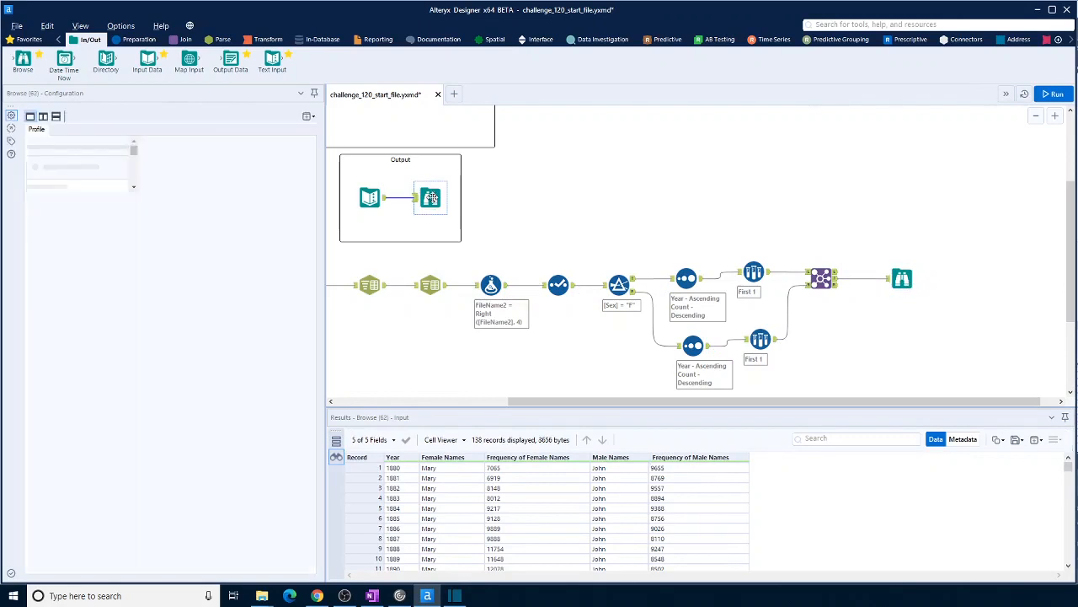
scroll(641, 534, "down", 12)
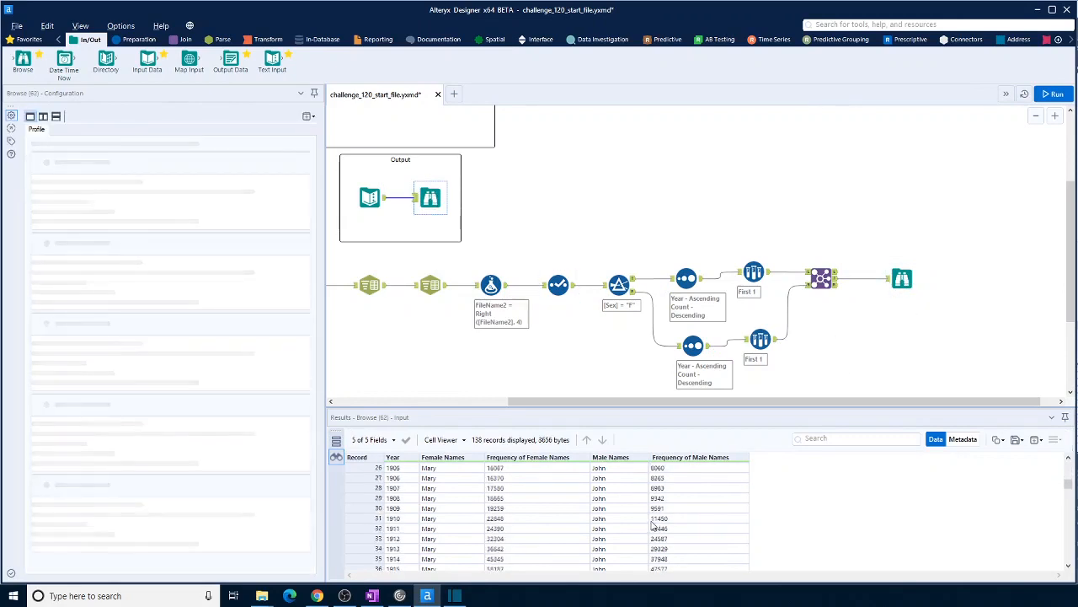
Compare the Join's Browse results with the expected output, checking names and frequencies down to the last records
left_click(902, 278)
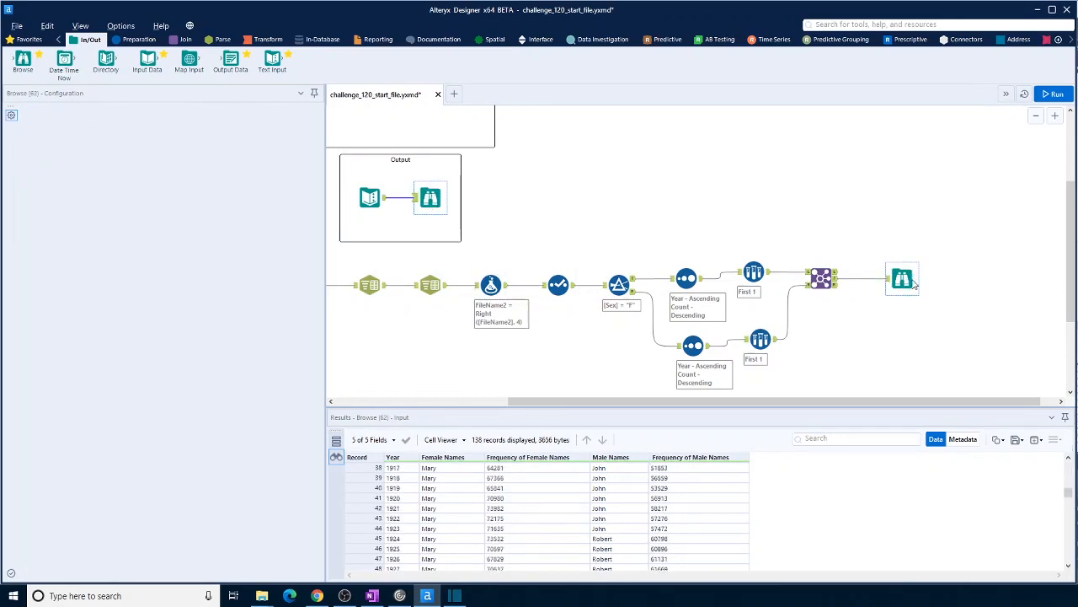
left_click(430, 198)
scroll(666, 512, "down", 6)
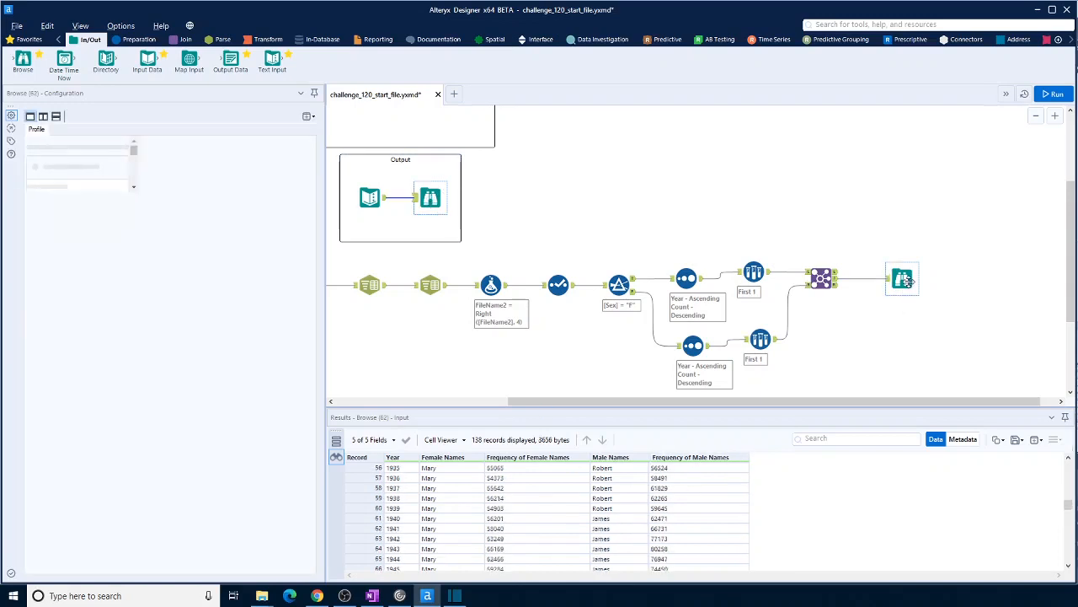
left_click(909, 284)
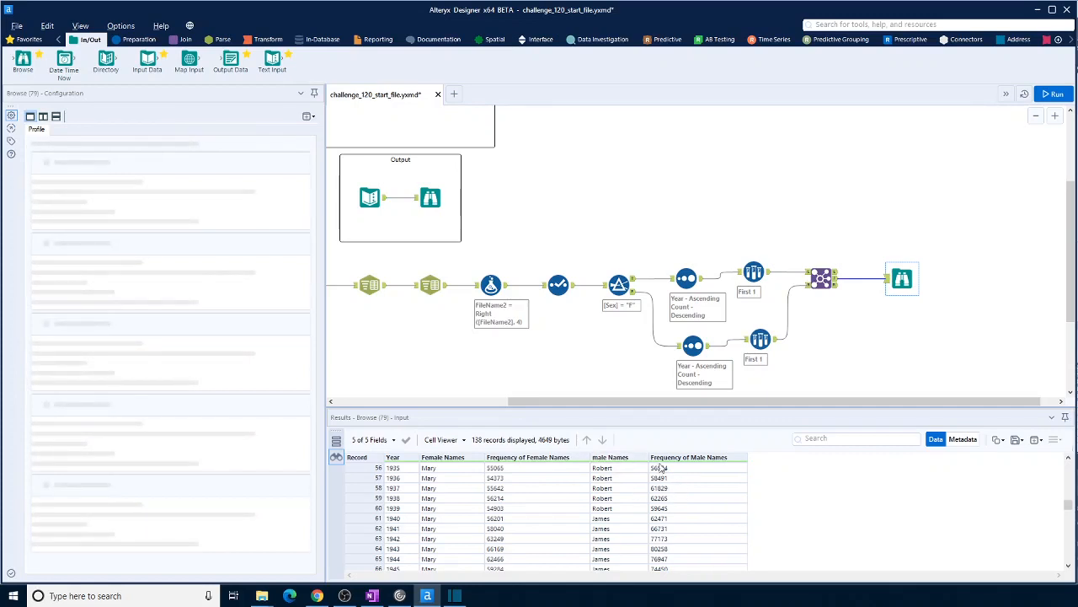
left_click(430, 199)
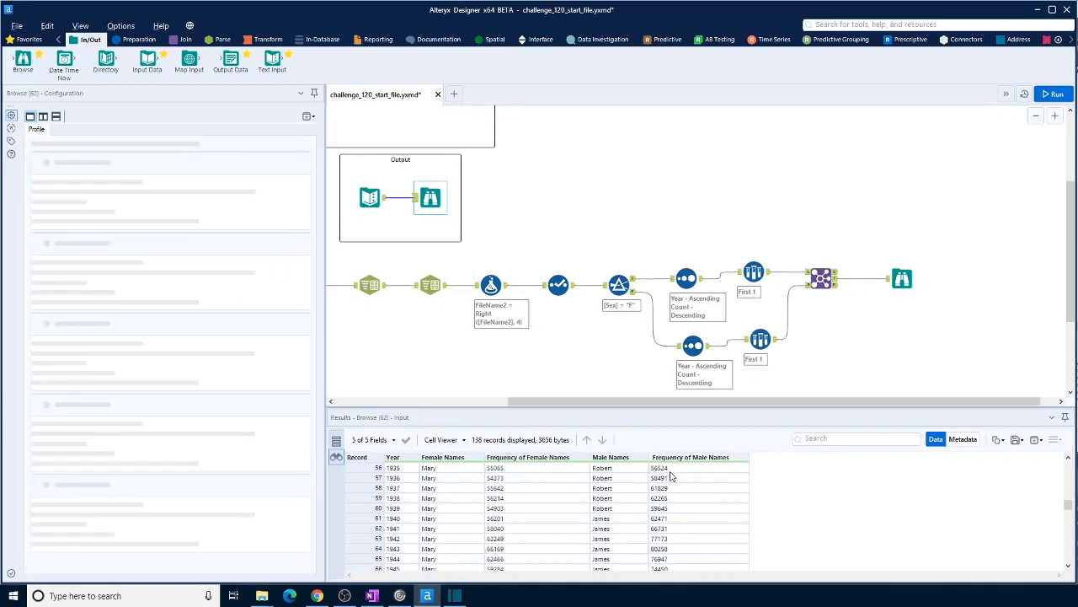
scroll(674, 497, "down", 15)
scroll(681, 501, "down", 6)
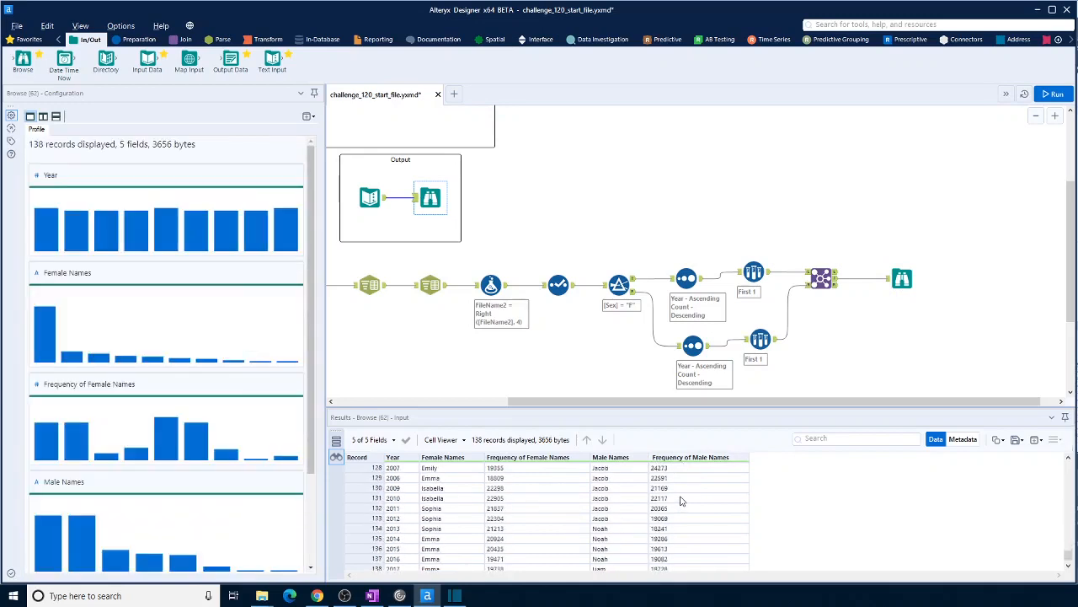
left_click(901, 280)
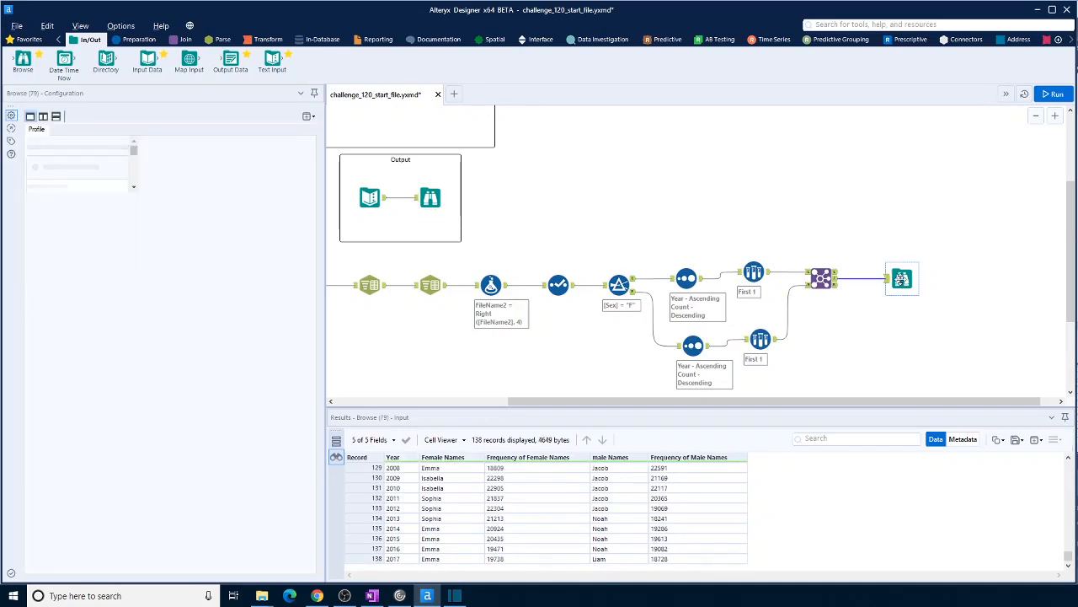